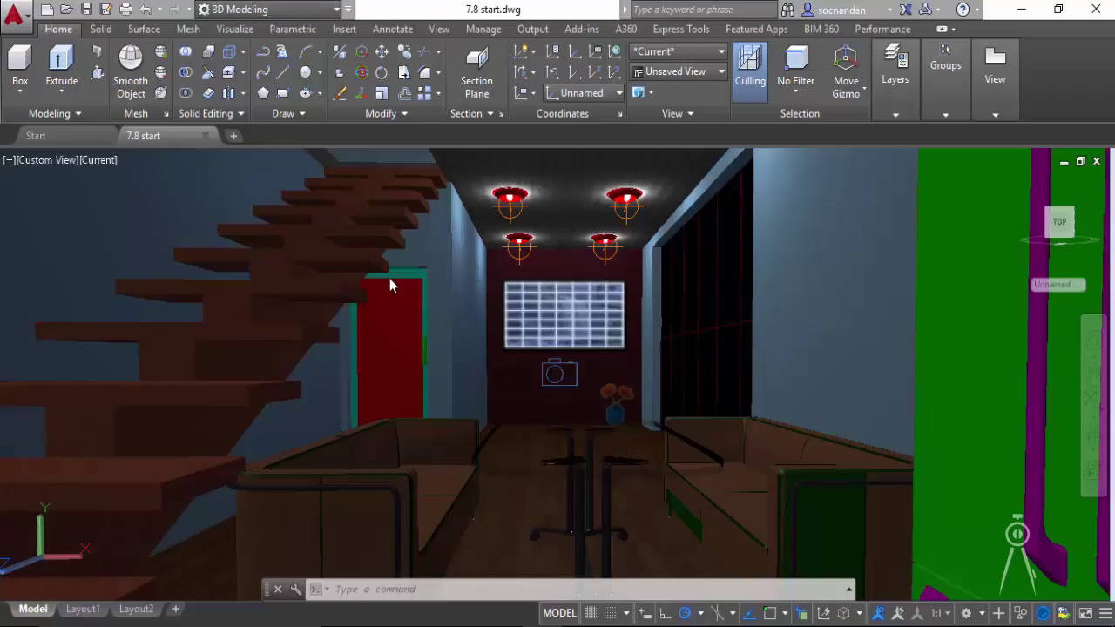
Restore the saved Interior view, render it in a window, and enlarge the rendered image to 100%.
{"action": "left_click", "coordinate": [247, 32]}
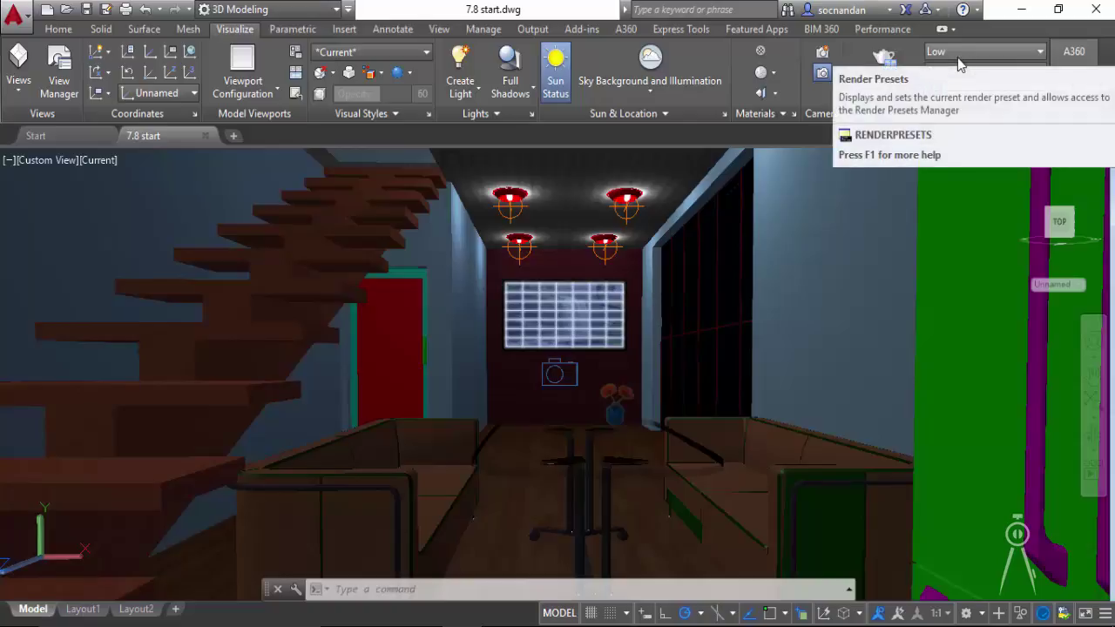
{"action": "left_click", "coordinate": [19, 91]}
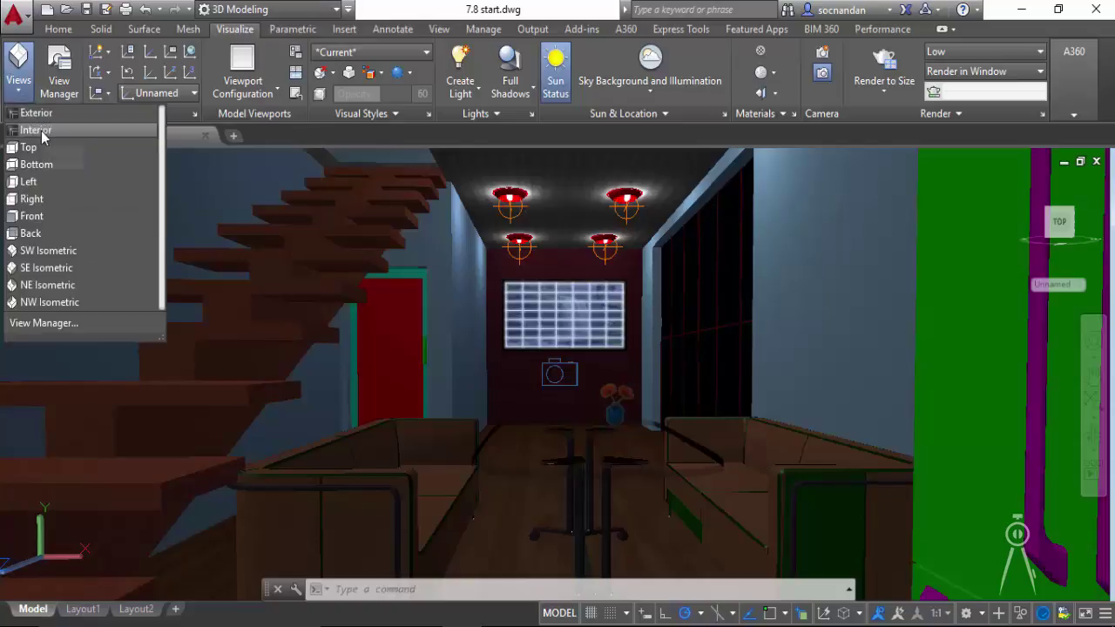
{"action": "left_click", "coordinate": [41, 137]}
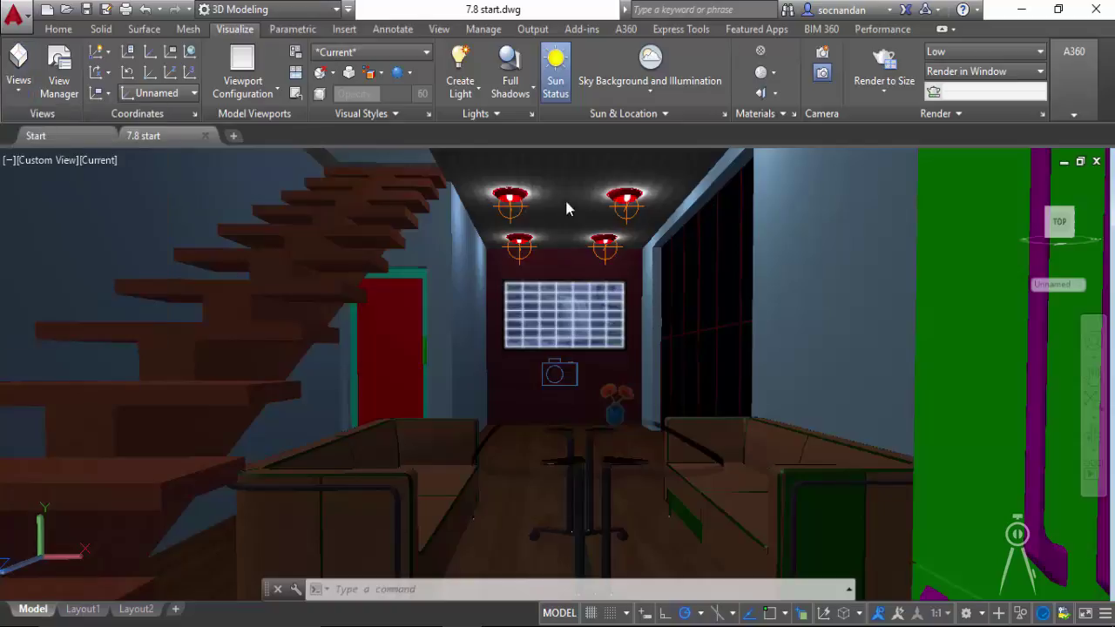
{"action": "scroll", "coordinate": [392, 396], "scroll_direction": "up", "scroll_amount": 1}
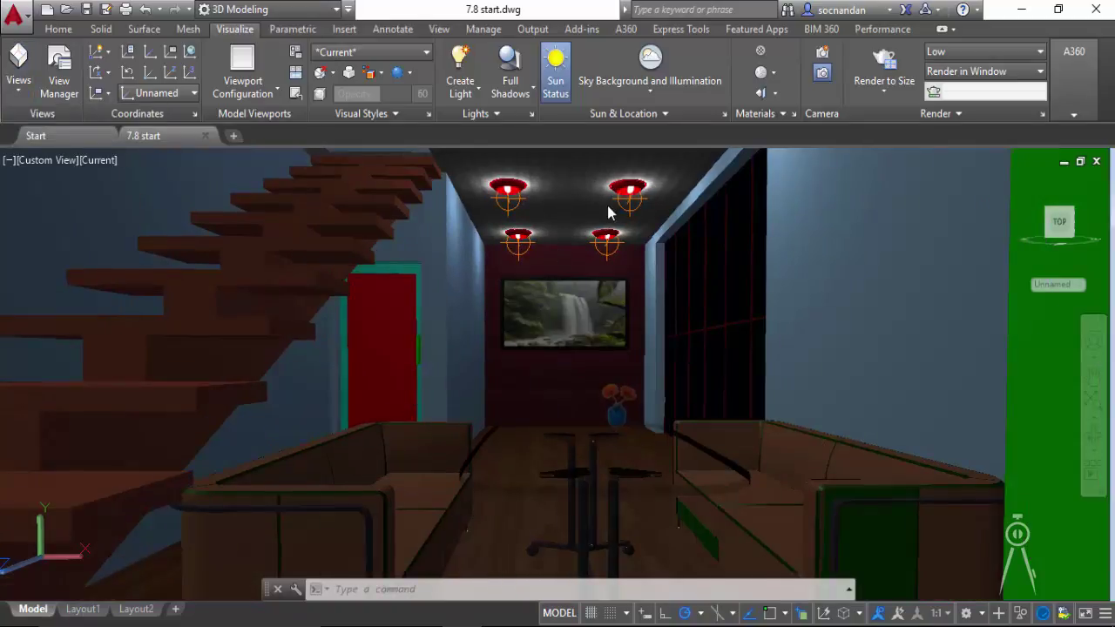
{"action": "left_click", "coordinate": [885, 65]}
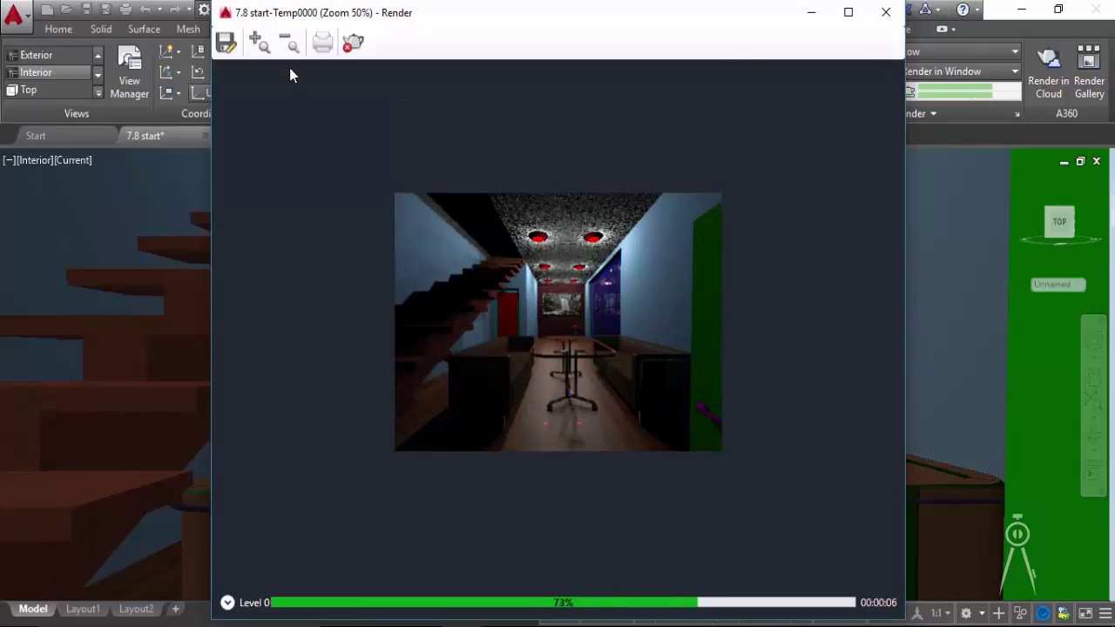
{"action": "left_click", "coordinate": [261, 47]}
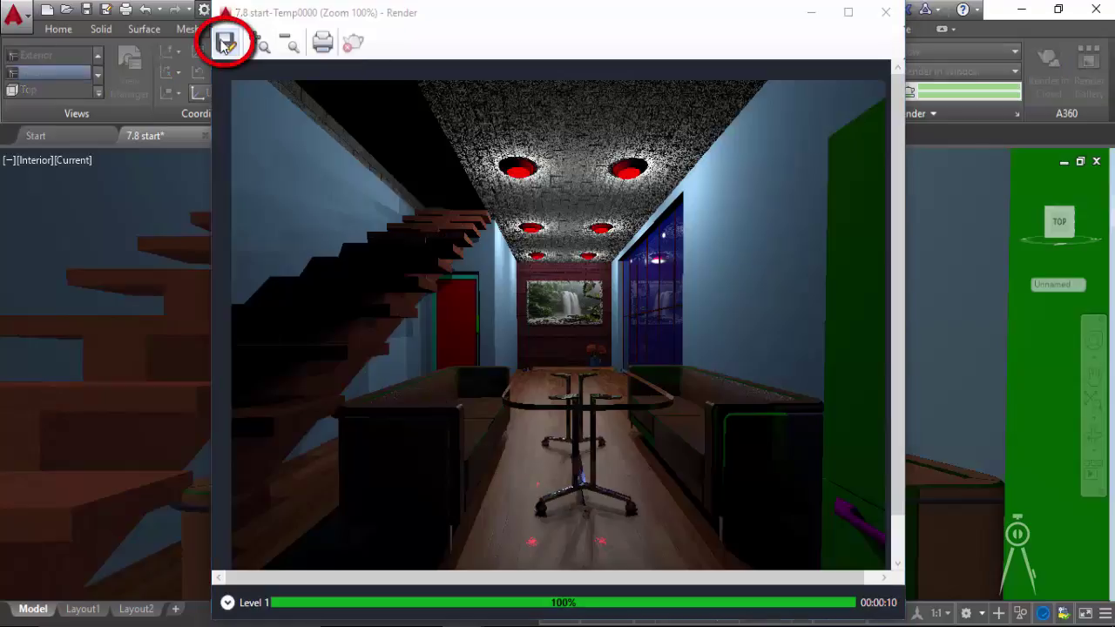
Save the render to the Desktop as 1.tif with 32-bit color, compression and 150 dots per inch, and close the render window.
{"action": "left_click", "coordinate": [226, 42]}
{"action": "left_click", "coordinate": [345, 376]}
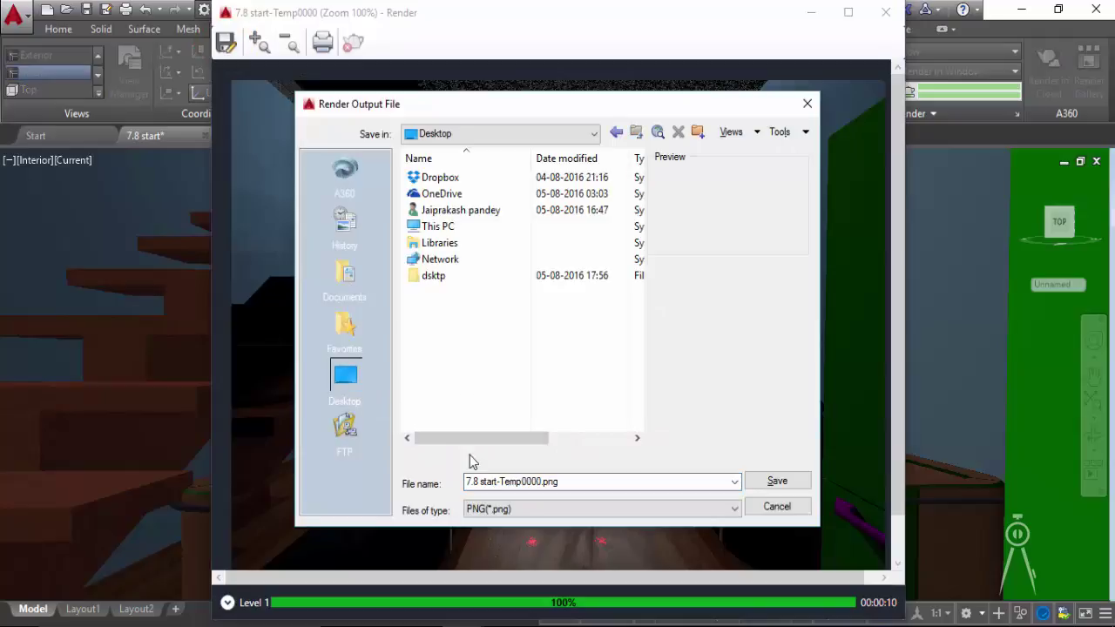
{"action": "left_click", "coordinate": [569, 483]}
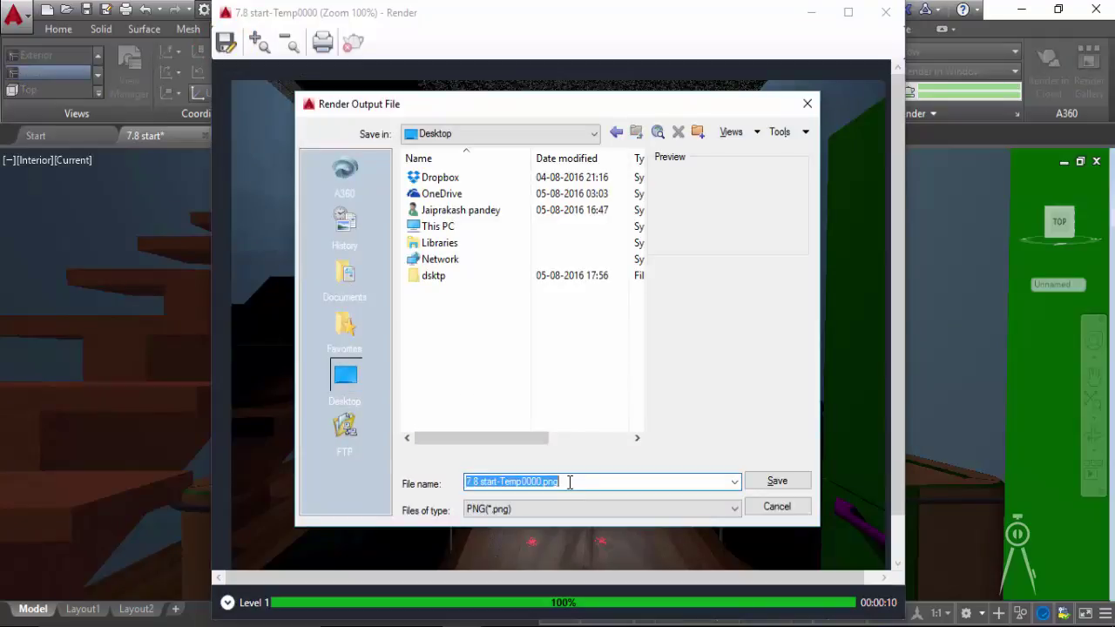
{"action": "type", "text": "1"}
{"action": "left_click", "coordinate": [531, 512]}
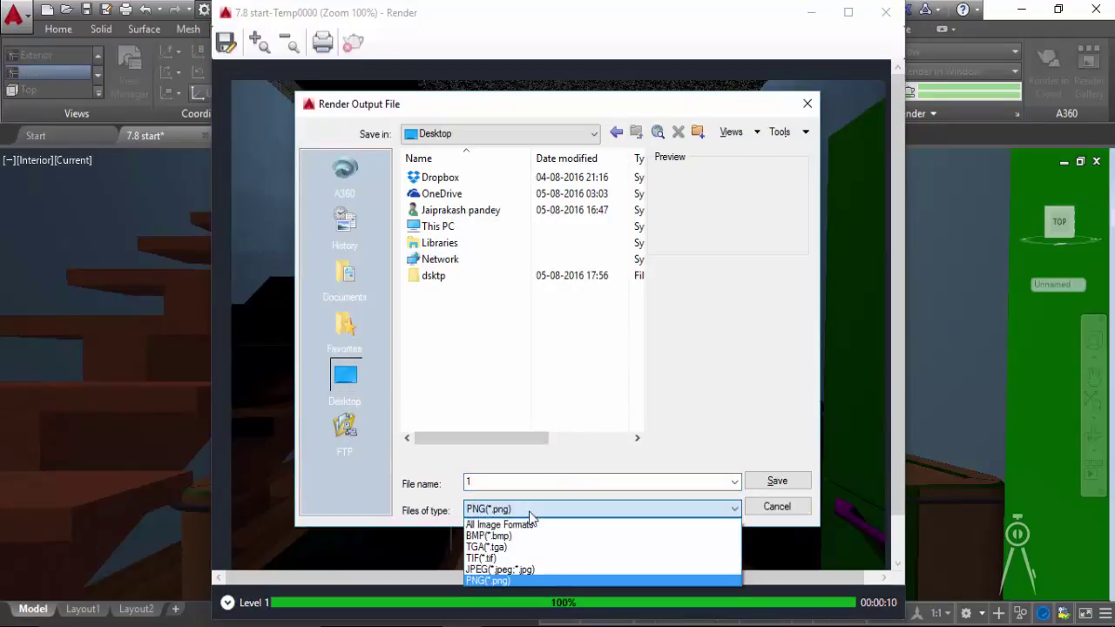
{"action": "left_click", "coordinate": [564, 559]}
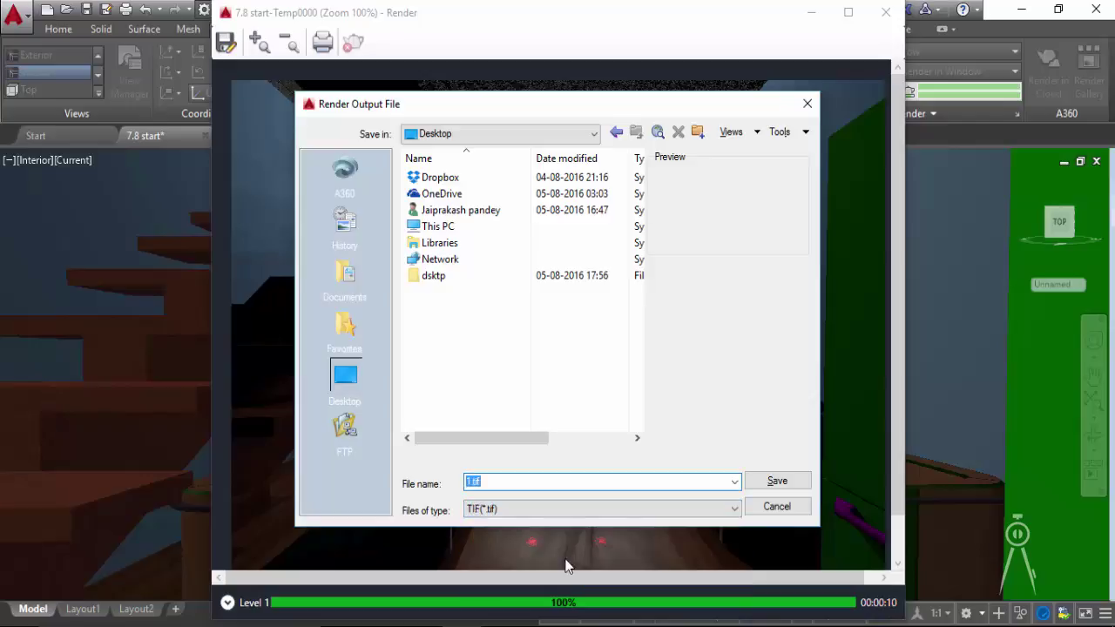
{"action": "left_click", "coordinate": [760, 484]}
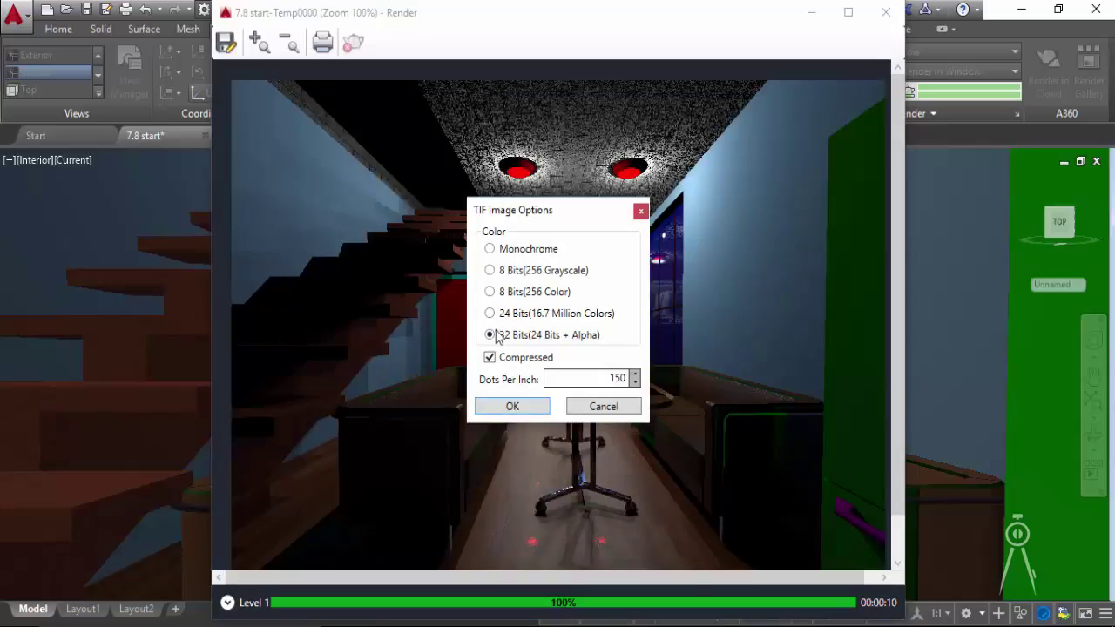
{"action": "left_click", "coordinate": [517, 402]}
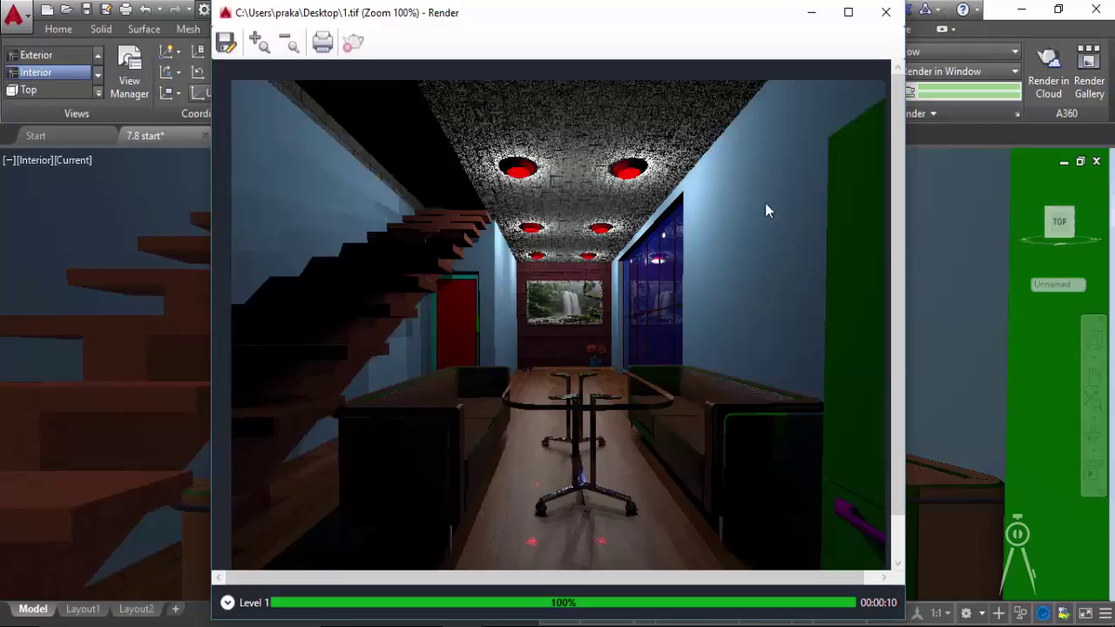
{"action": "left_click", "coordinate": [886, 12]}
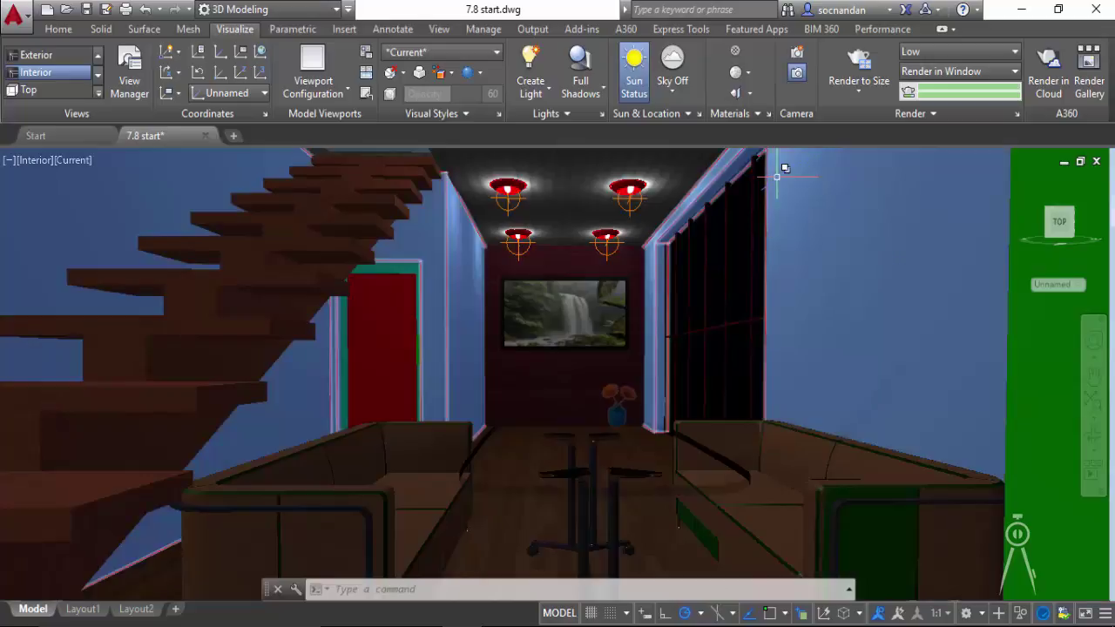
View the saved image 1 from the desktop, close it, and return to AutoCAD.
{"action": "left_click", "coordinate": [1019, 8]}
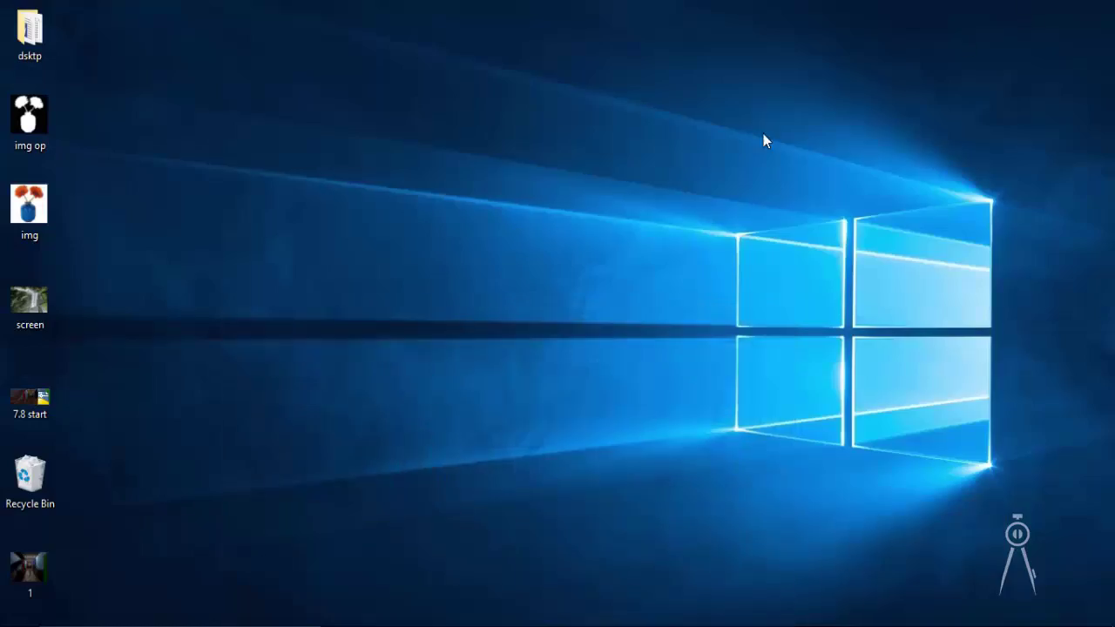
{"action": "double_click", "coordinate": [37, 568]}
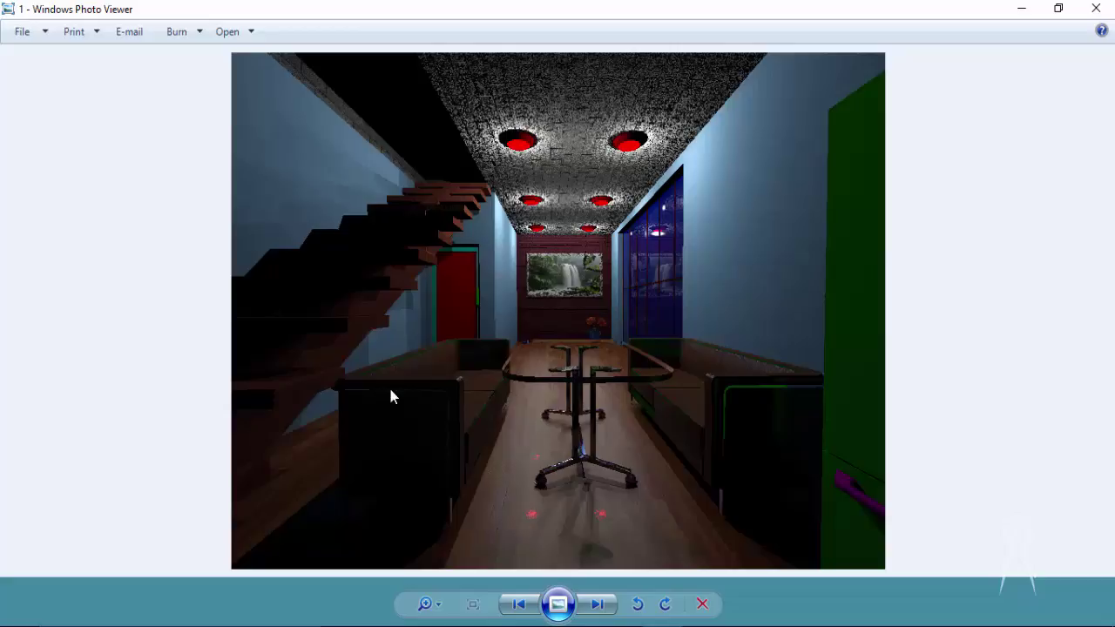
{"action": "left_click", "coordinate": [1097, 9]}
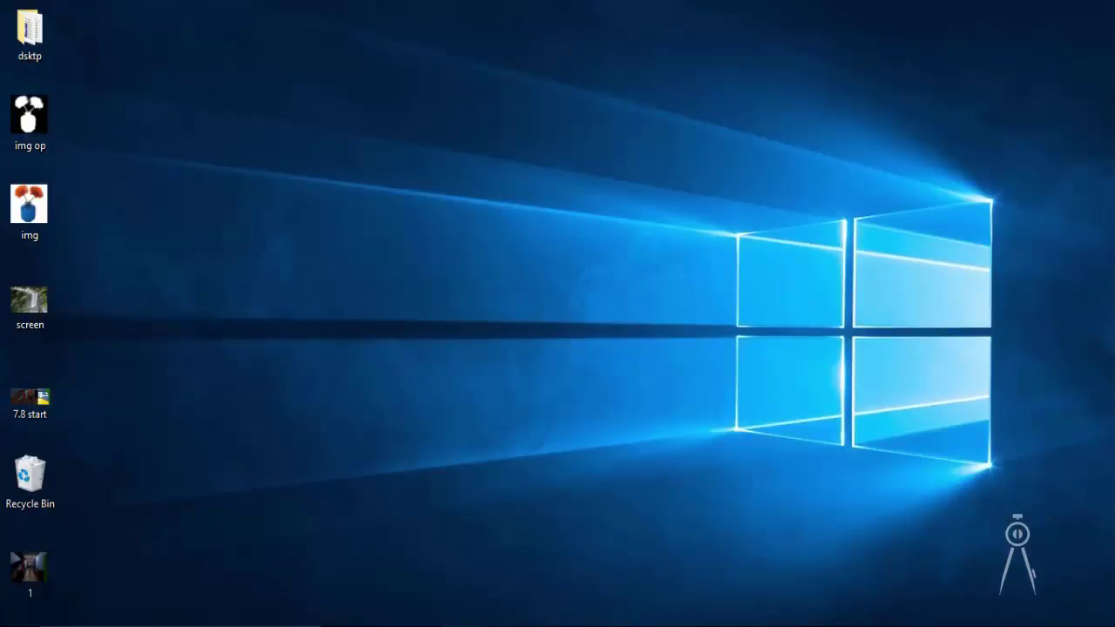
{"action": "left_click", "coordinate": [466, 626]}
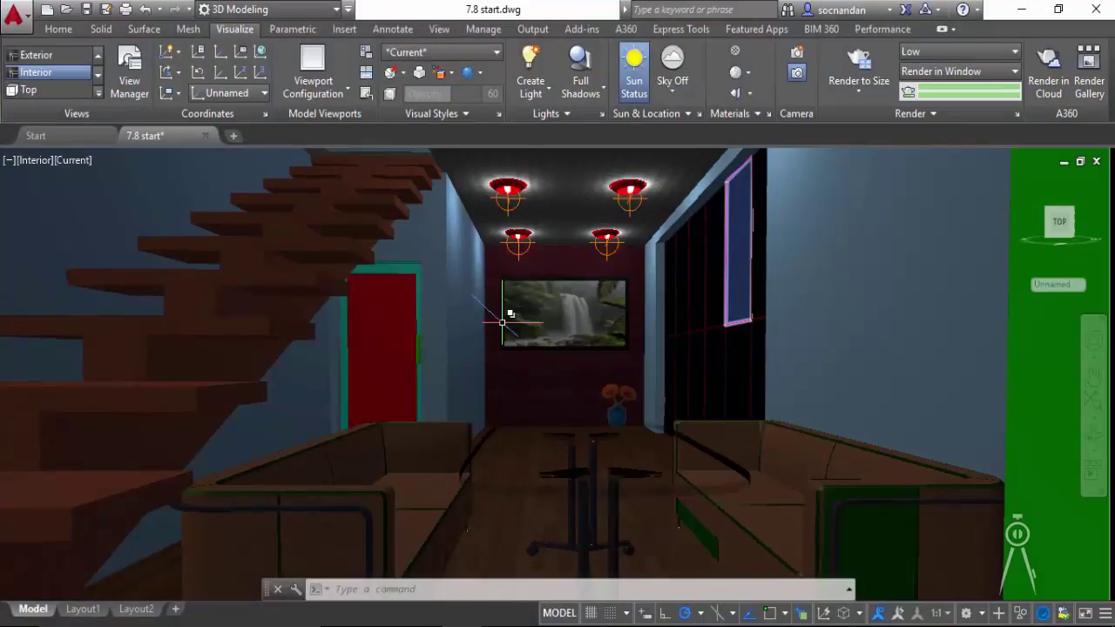
Select all similar ceiling point lights and set their lamp intensity to 3000 Cd.
{"action": "left_click", "coordinate": [510, 205]}
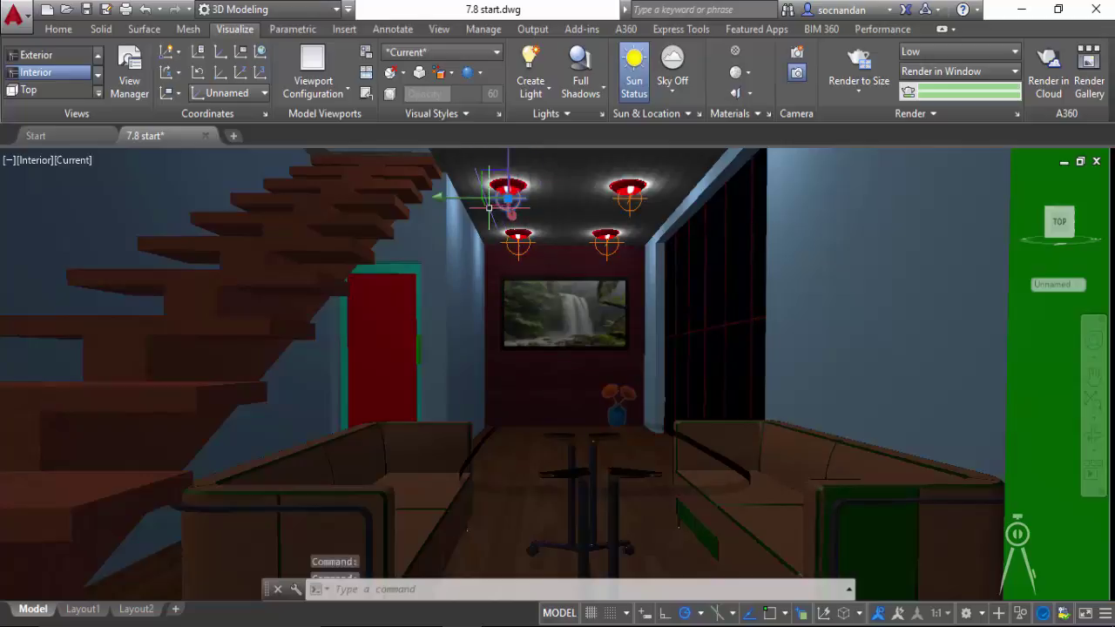
{"action": "right_click", "coordinate": [559, 181]}
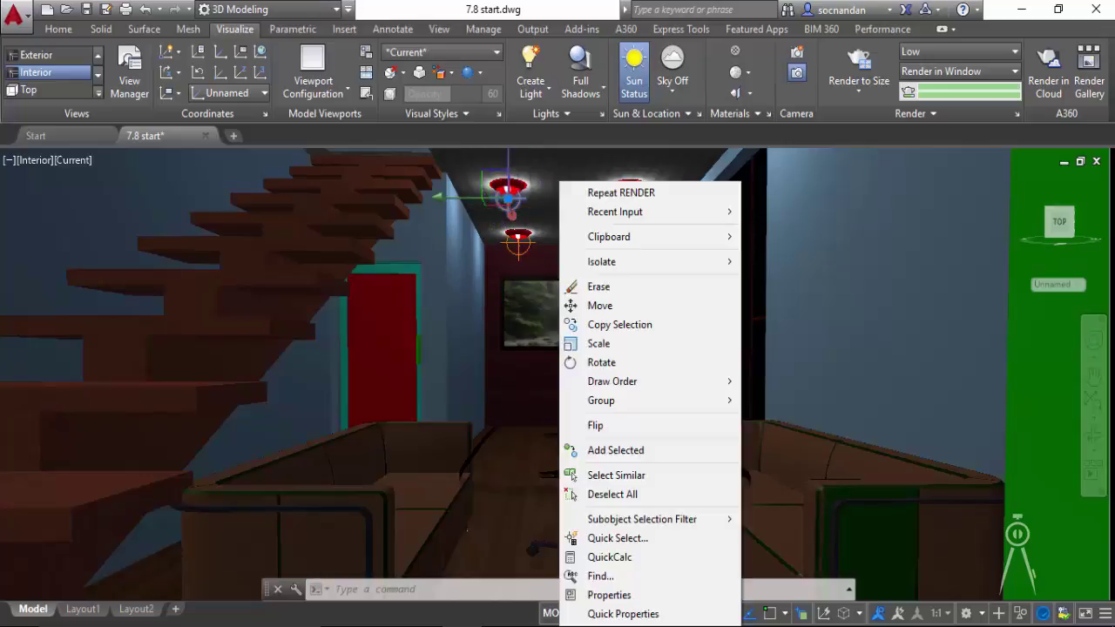
{"action": "left_click", "coordinate": [642, 477]}
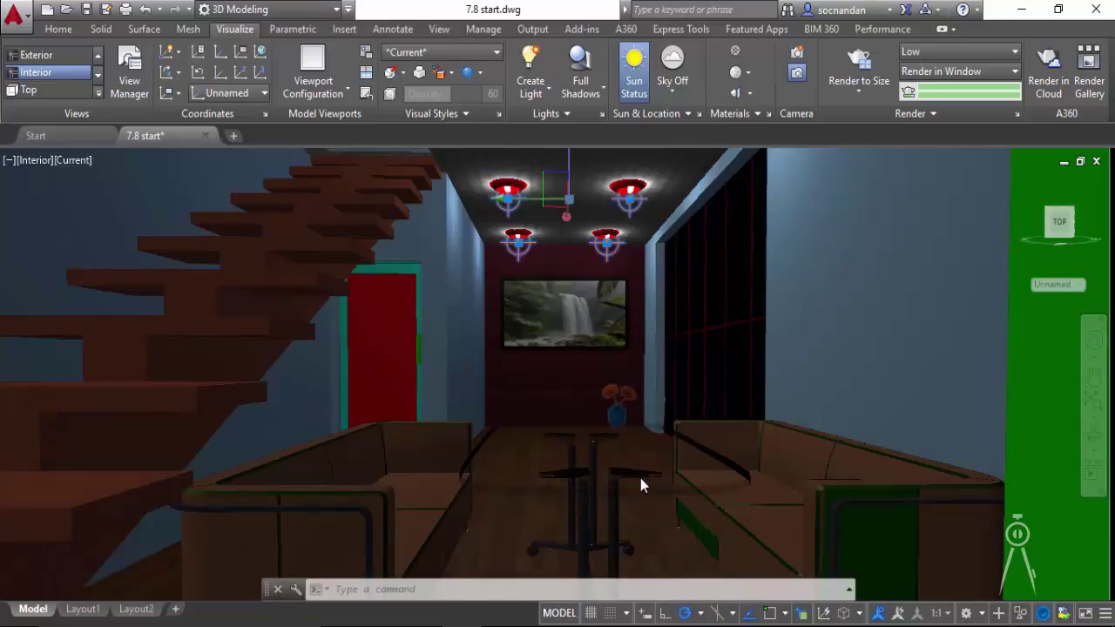
{"action": "right_click", "coordinate": [802, 258]}
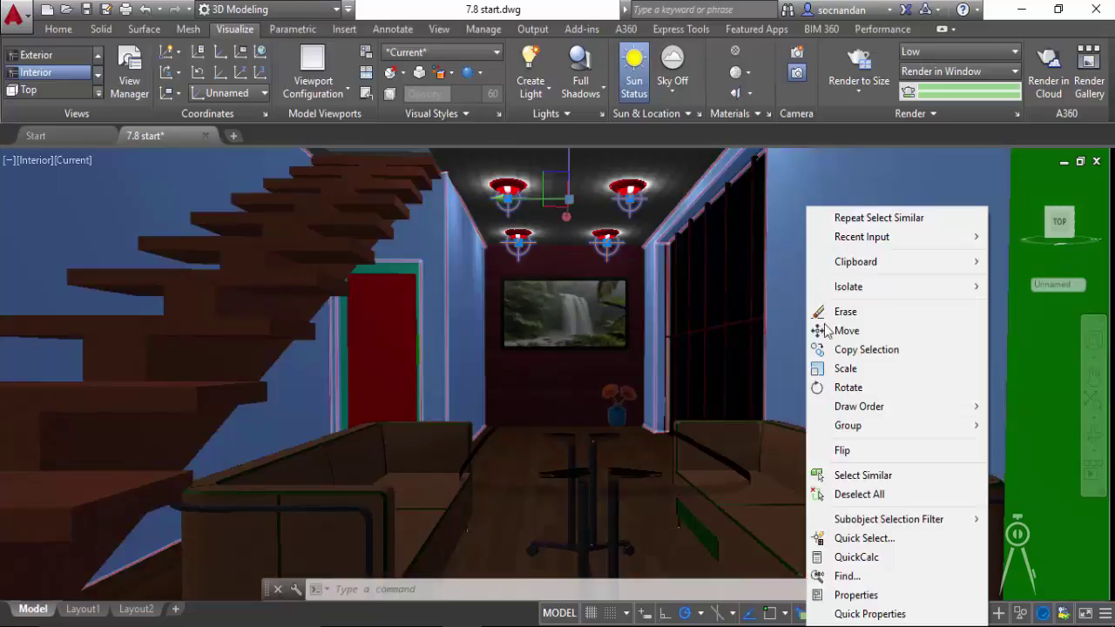
{"action": "left_click", "coordinate": [843, 598]}
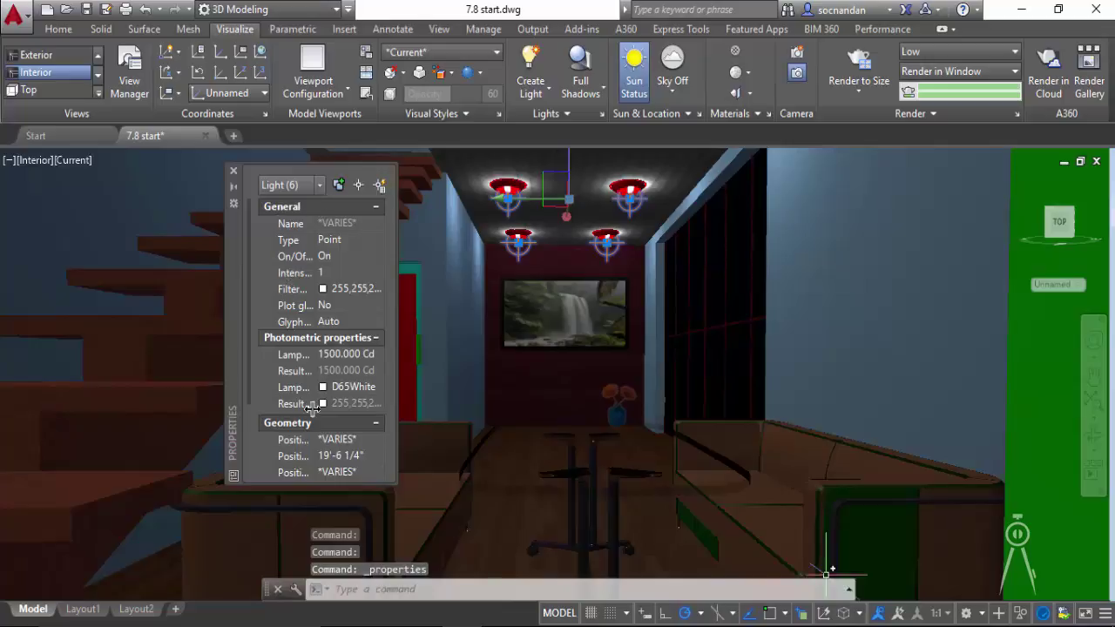
{"action": "left_click", "coordinate": [350, 355]}
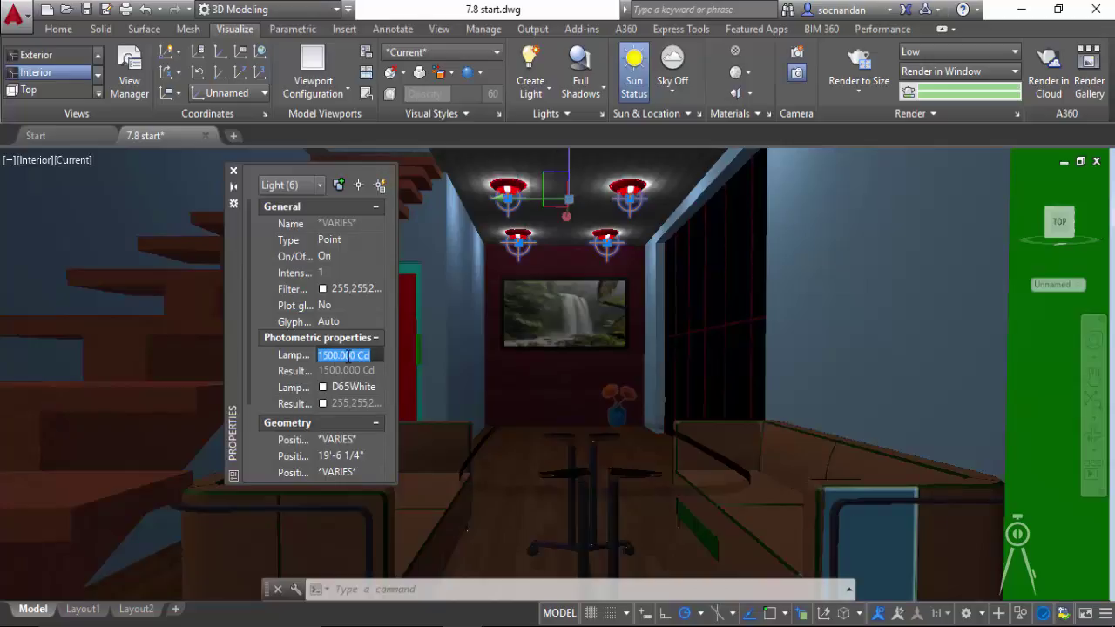
{"action": "type", "text": "3000"}
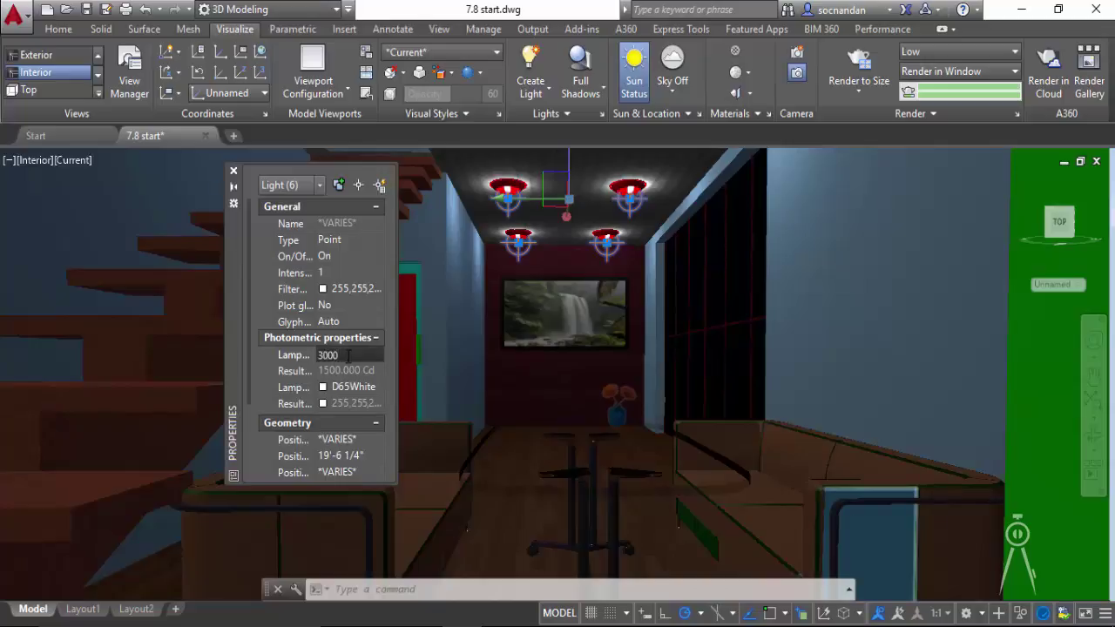
{"action": "key", "text": "Return"}
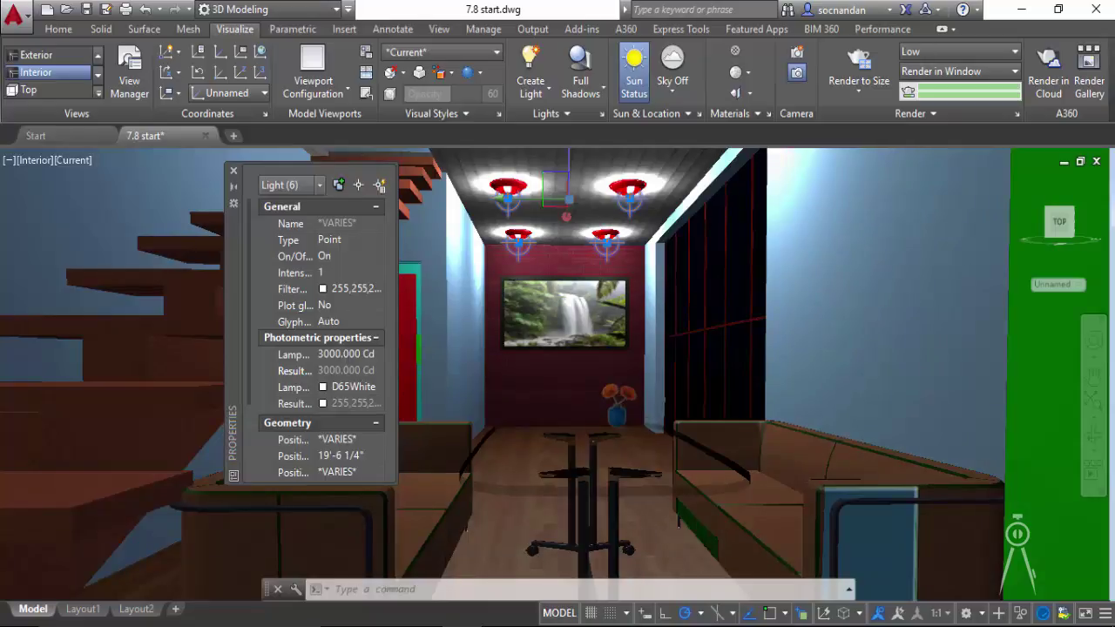
Set the render preset to Medium, render the Interior view, and enlarge the rendered image to 100%.
{"action": "left_click", "coordinate": [985, 55]}
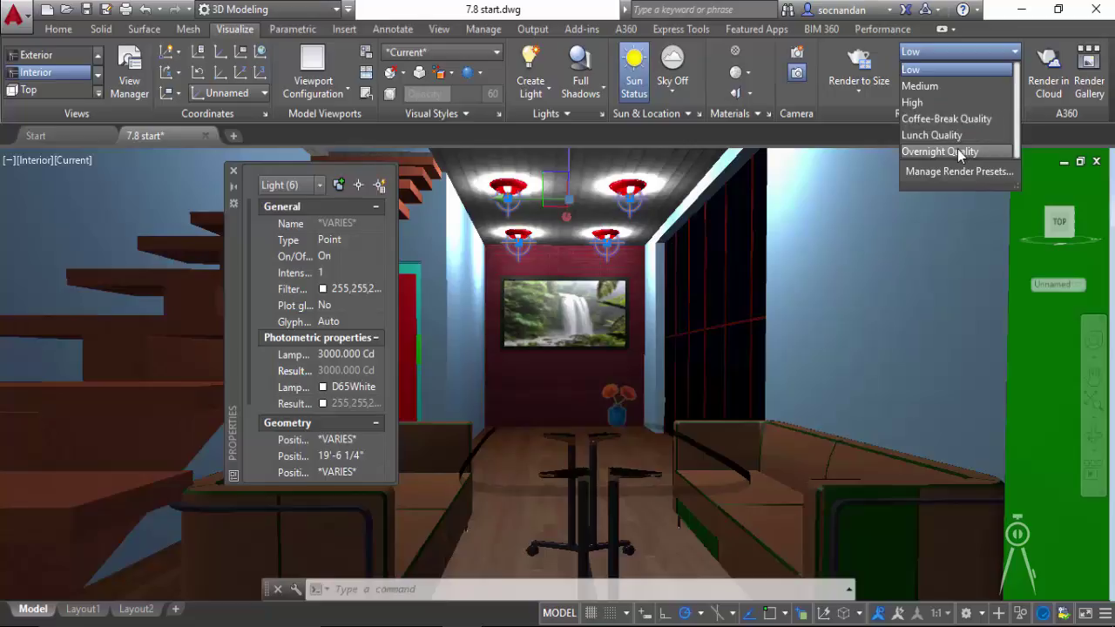
{"action": "left_click", "coordinate": [958, 86]}
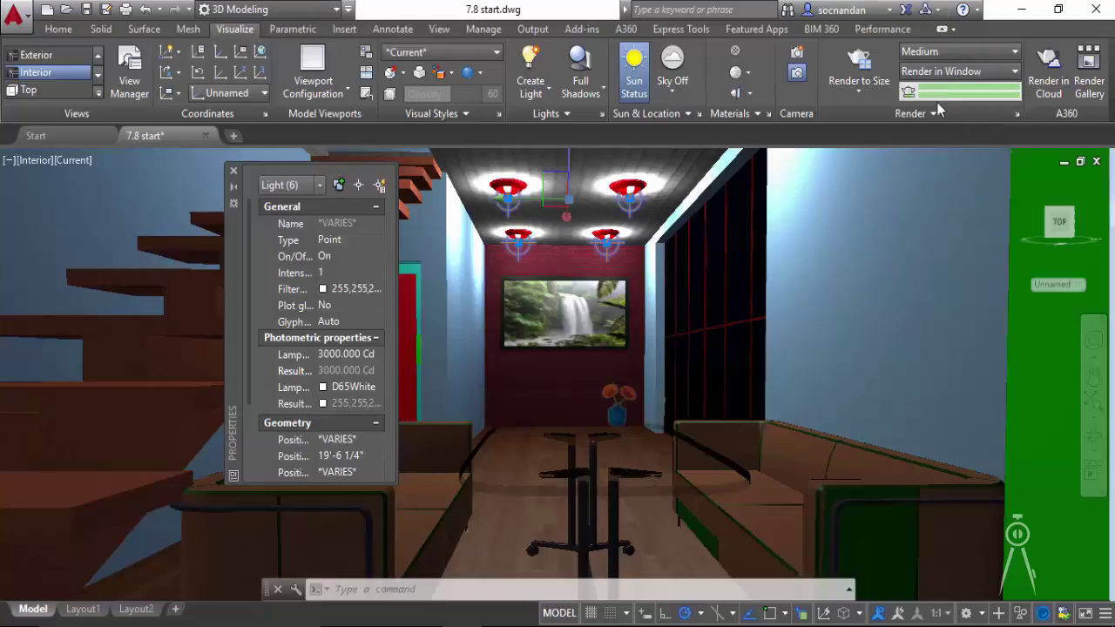
{"action": "left_click", "coordinate": [859, 66]}
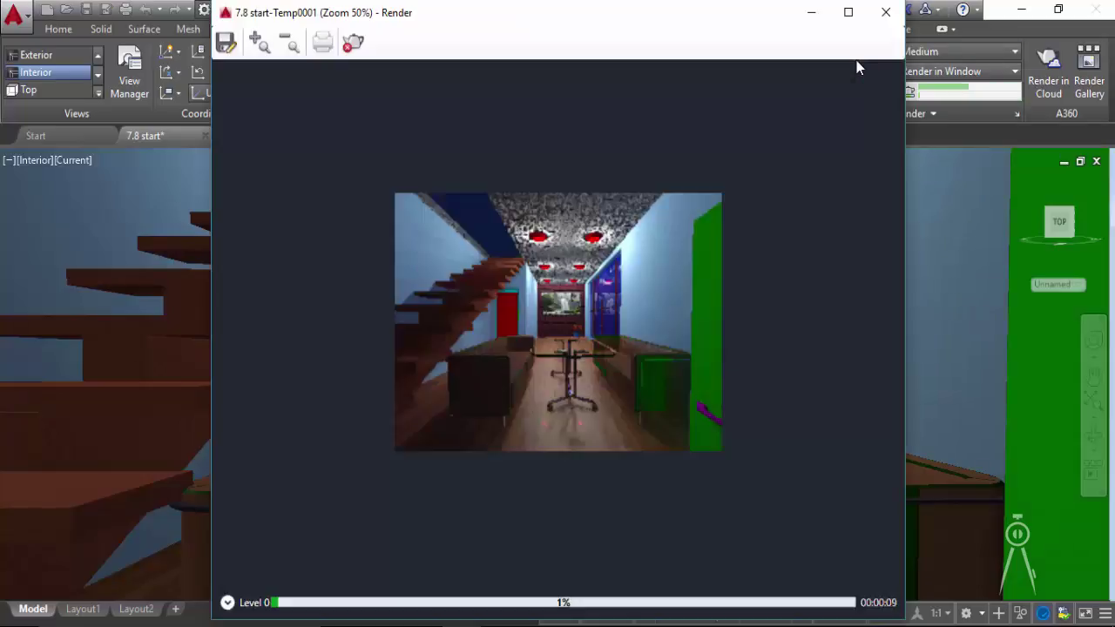
{"action": "left_click", "coordinate": [260, 42]}
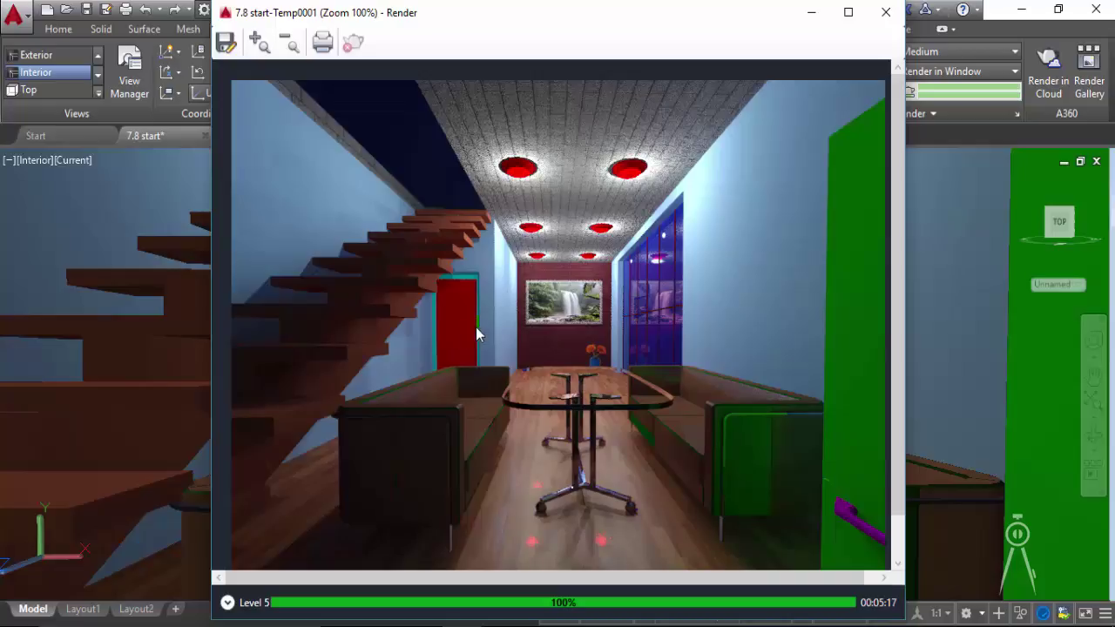
Compare the Low and Medium preset renders in the render history, and close the render window.
{"action": "left_click", "coordinate": [227, 602]}
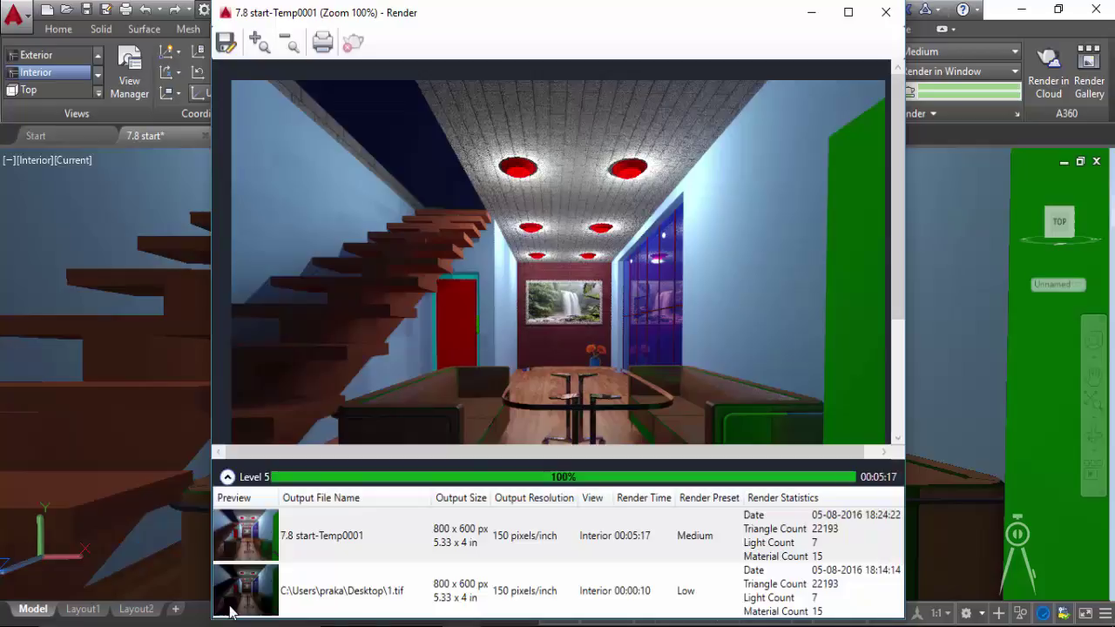
{"action": "left_click", "coordinate": [328, 592]}
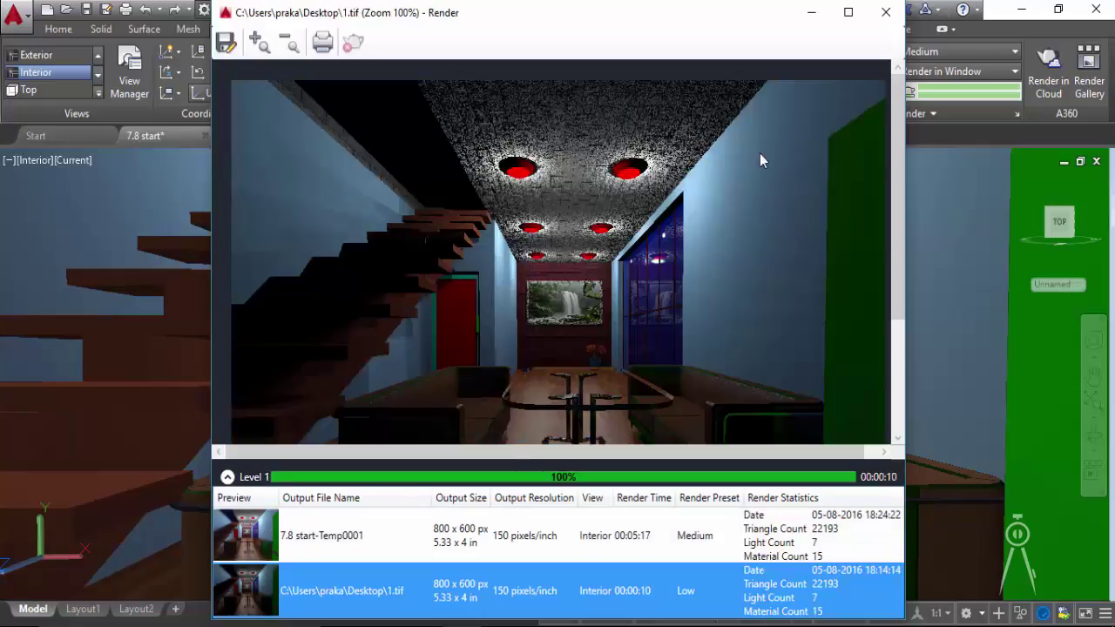
{"action": "left_click", "coordinate": [393, 540]}
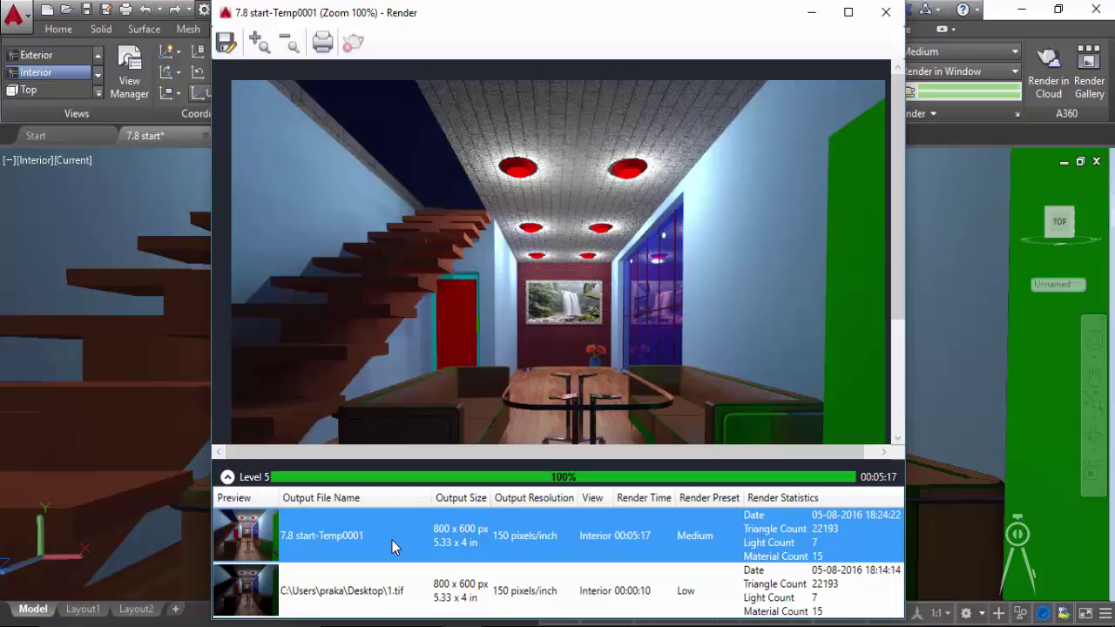
{"action": "left_click", "coordinate": [226, 476]}
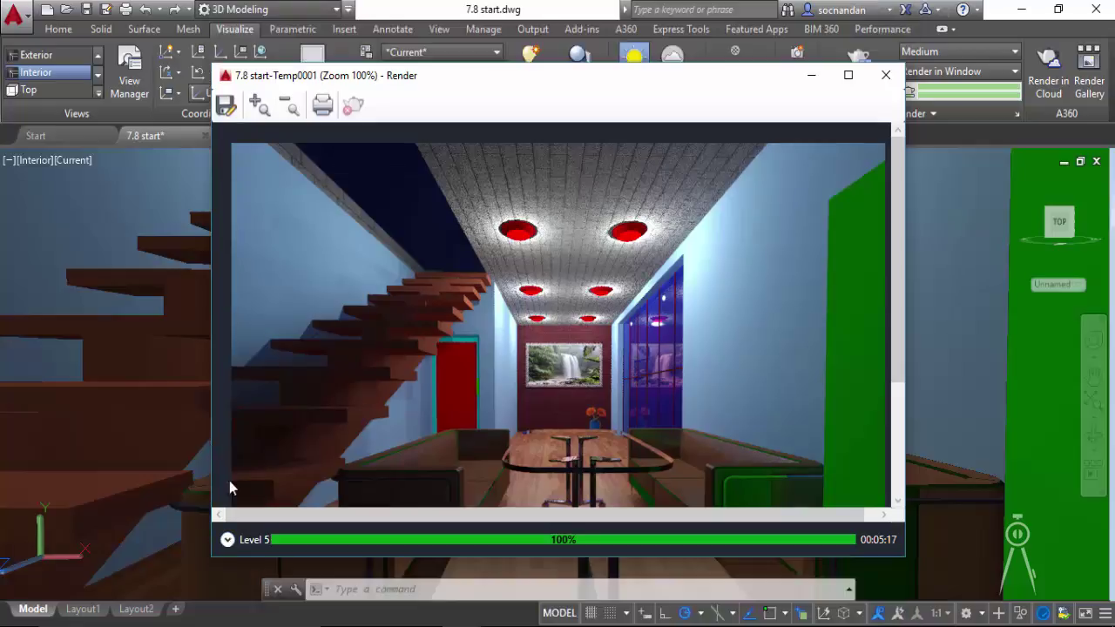
{"action": "left_click", "coordinate": [886, 75]}
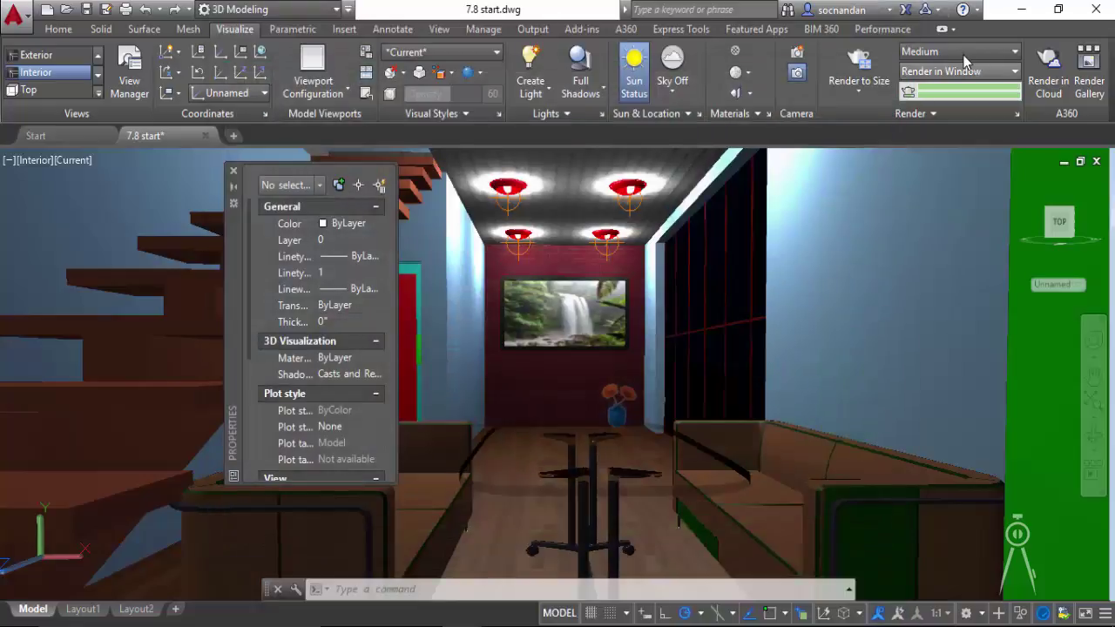
{"action": "left_click", "coordinate": [963, 52]}
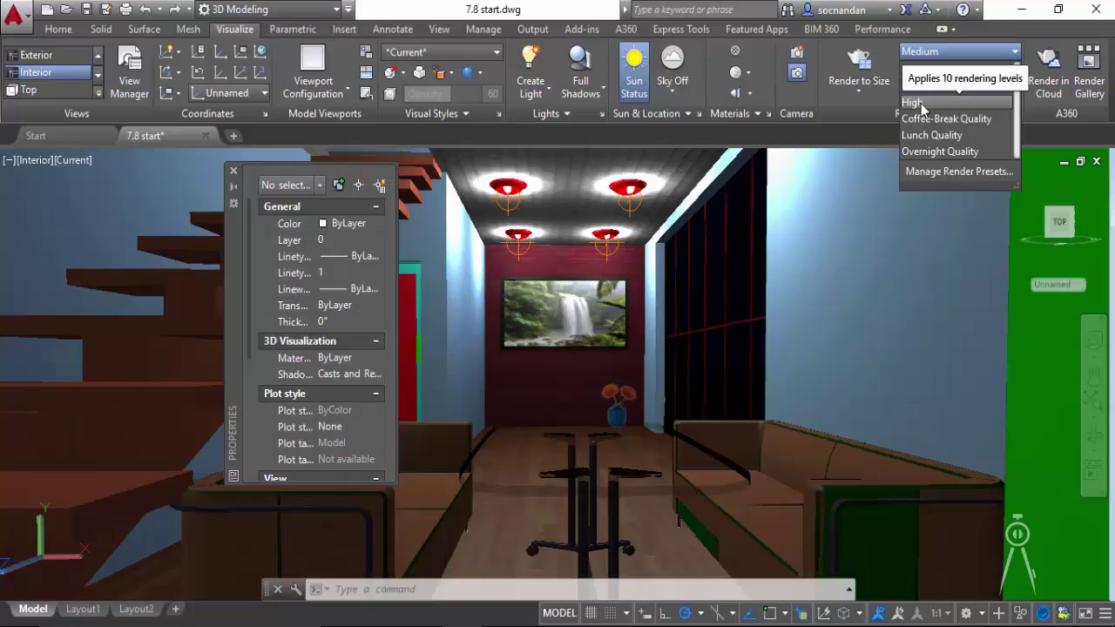
{"action": "left_click", "coordinate": [971, 54]}
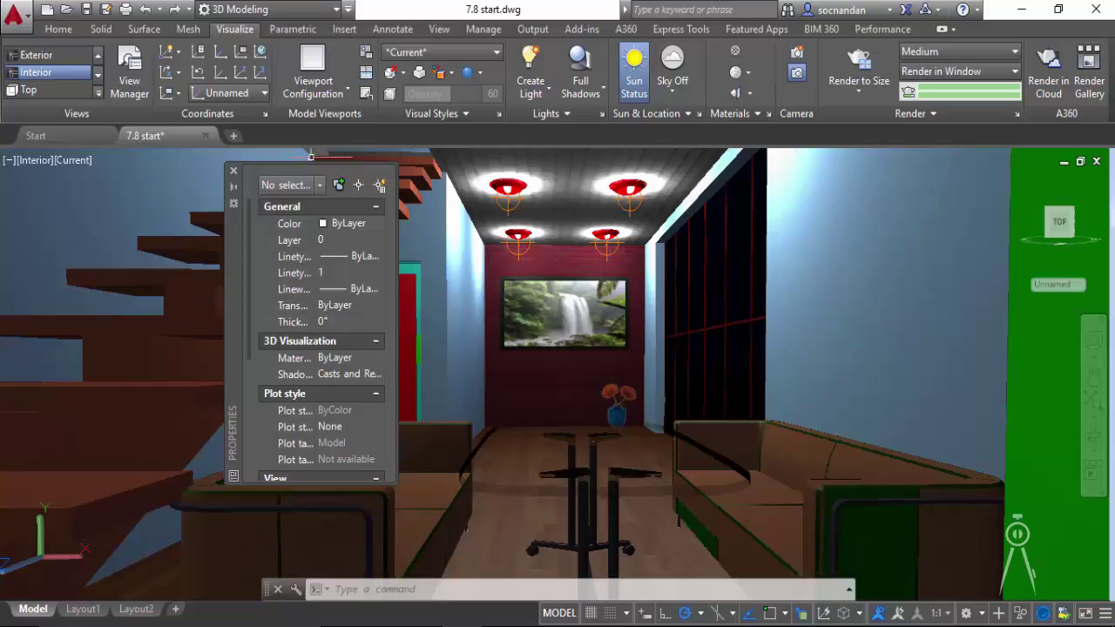
Switch the viewport's visual style to Conceptual and close the Properties palette.
{"action": "left_click", "coordinate": [492, 54]}
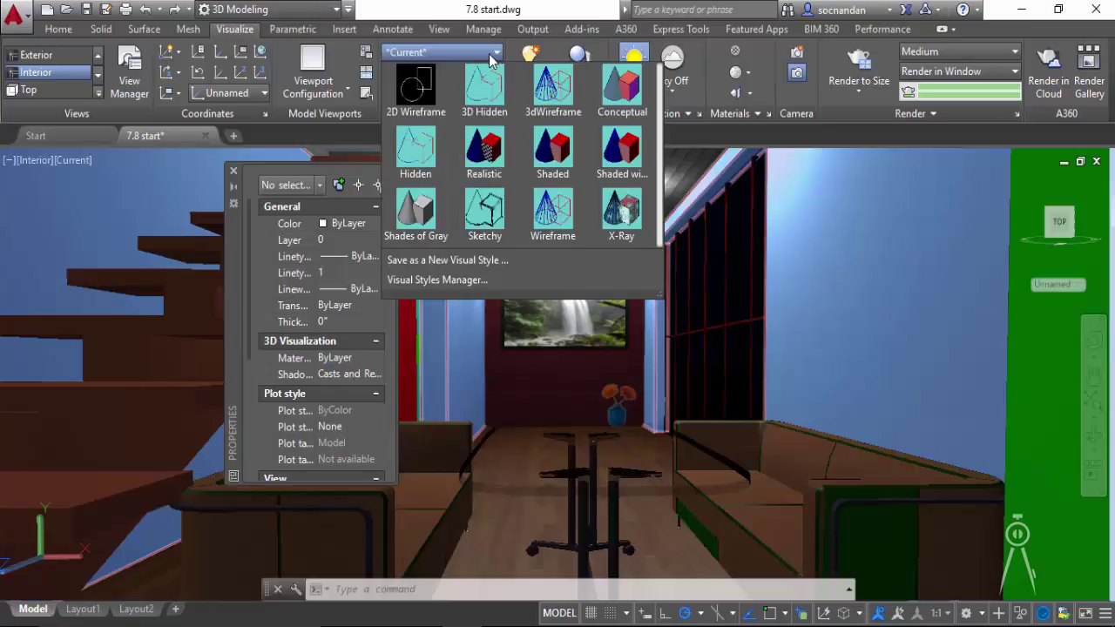
{"action": "left_click", "coordinate": [614, 91]}
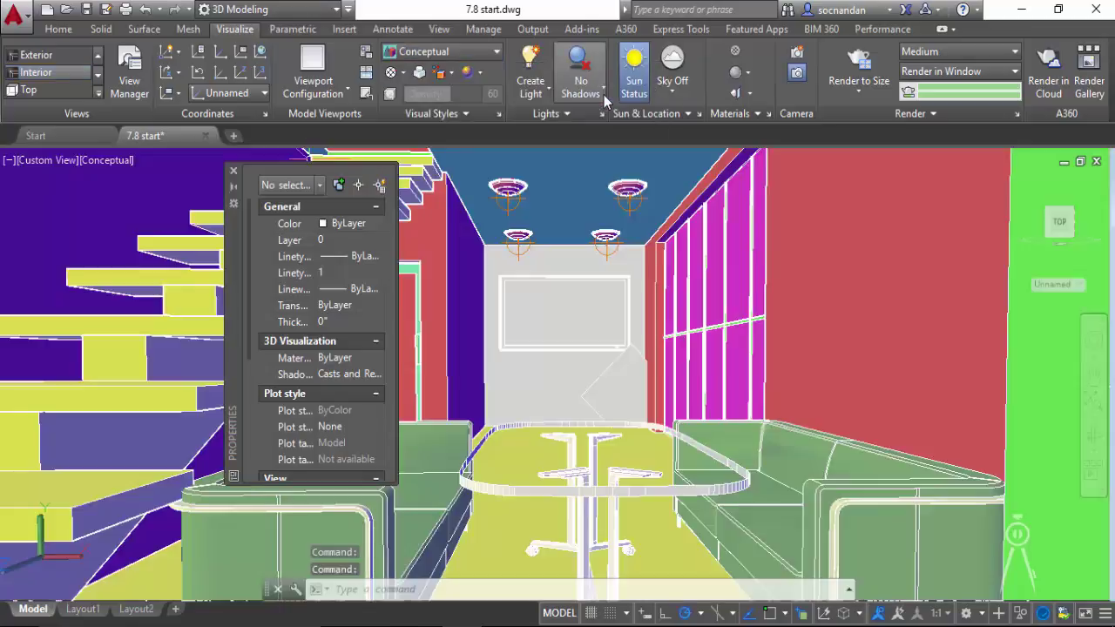
{"action": "left_click", "coordinate": [233, 171]}
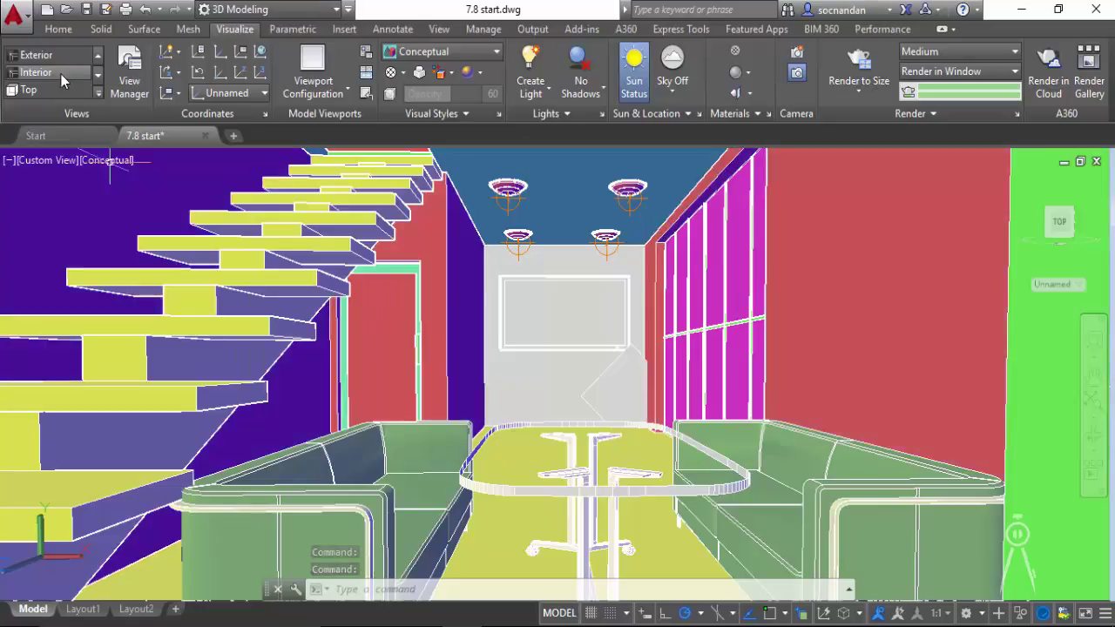
Restore the saved Exterior view and turn on full shadows for it.
{"action": "left_click", "coordinate": [56, 62]}
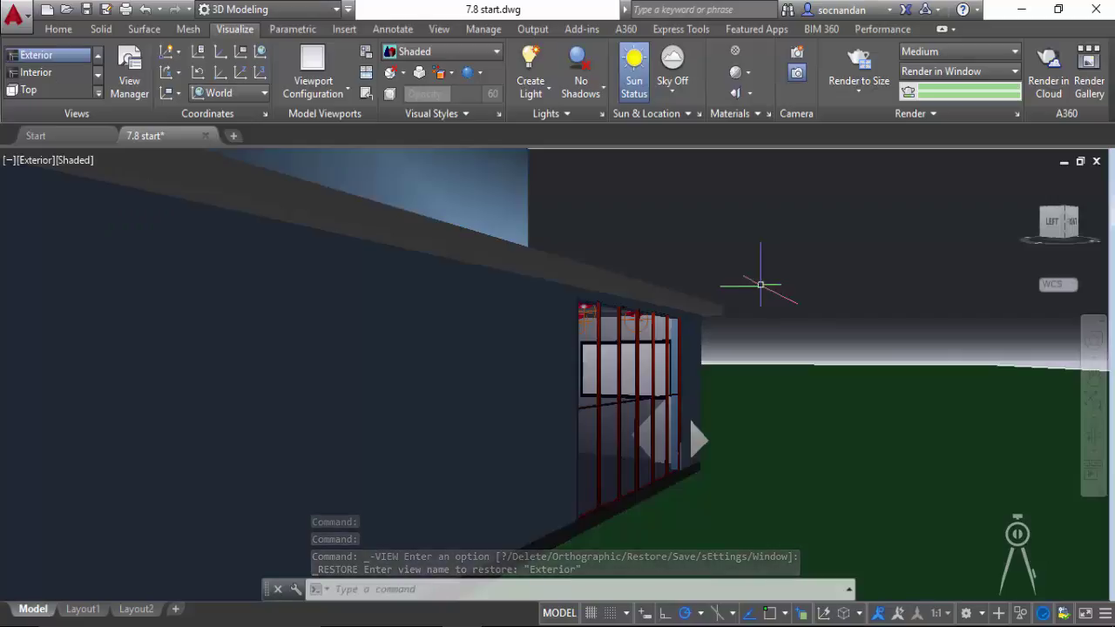
{"action": "left_click", "coordinate": [601, 87]}
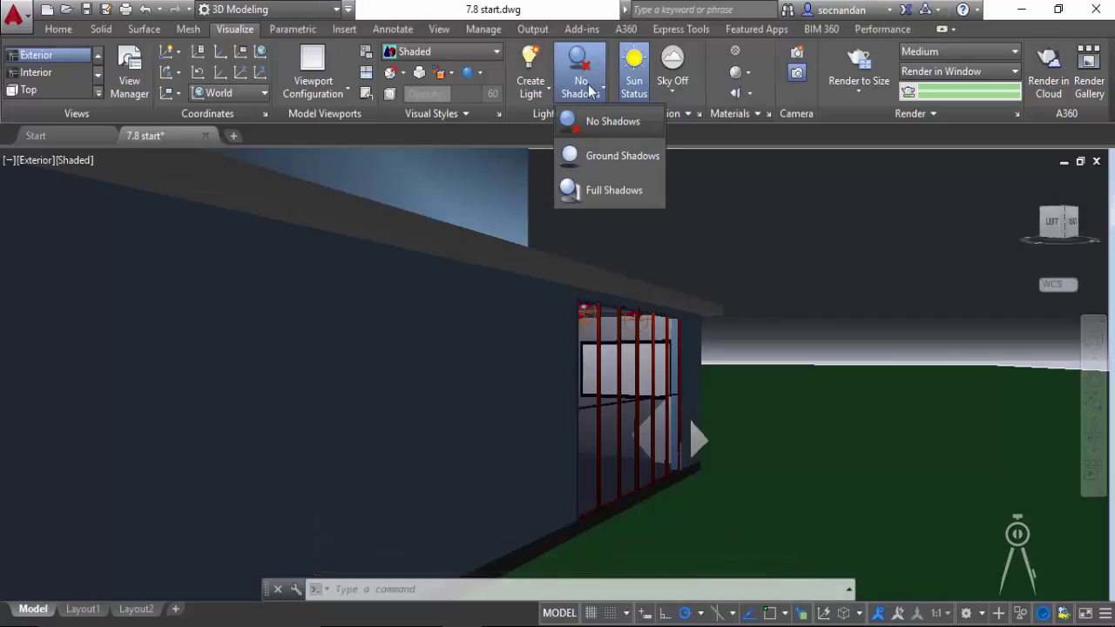
{"action": "left_click", "coordinate": [614, 192]}
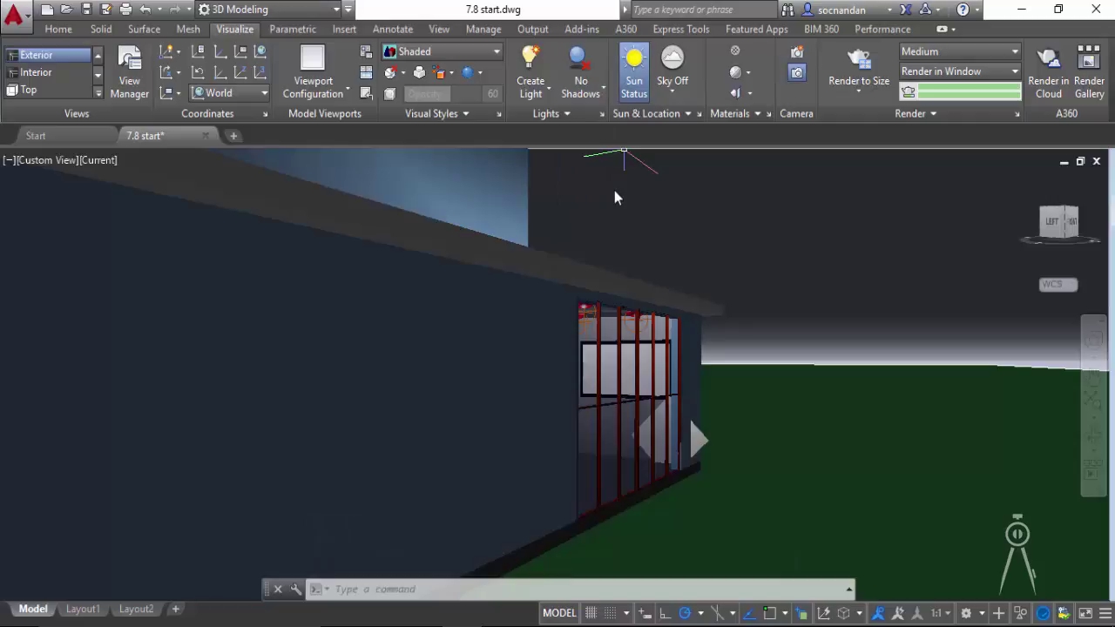
Turn on the render environment and set its image-based lighting to Plaza.
{"action": "left_click", "coordinate": [938, 114]}
{"action": "left_click", "coordinate": [890, 134]}
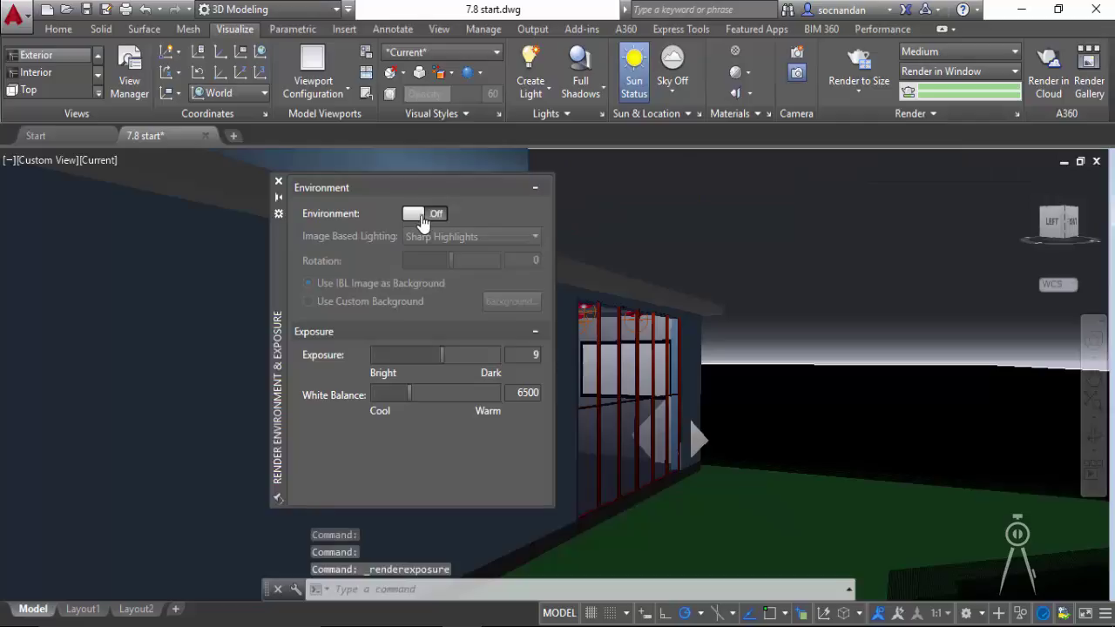
{"action": "left_click", "coordinate": [422, 215]}
{"action": "left_click", "coordinate": [462, 236]}
{"action": "left_click", "coordinate": [440, 289]}
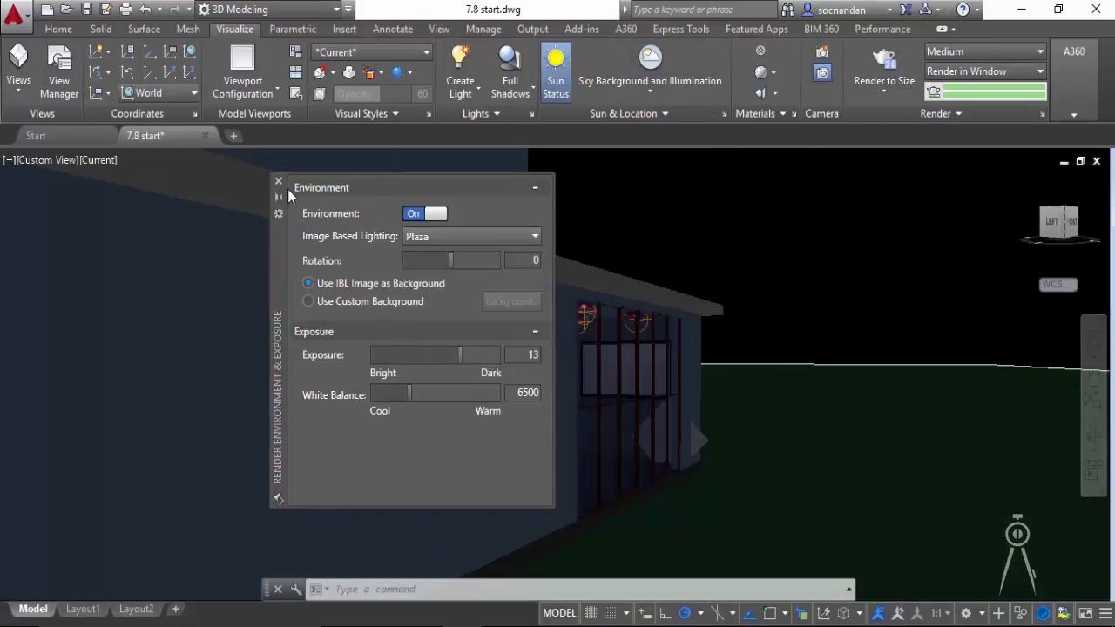
Render the exterior view, zoom the rendered image to 100%, and make the render window taller.
{"action": "left_click", "coordinate": [896, 63]}
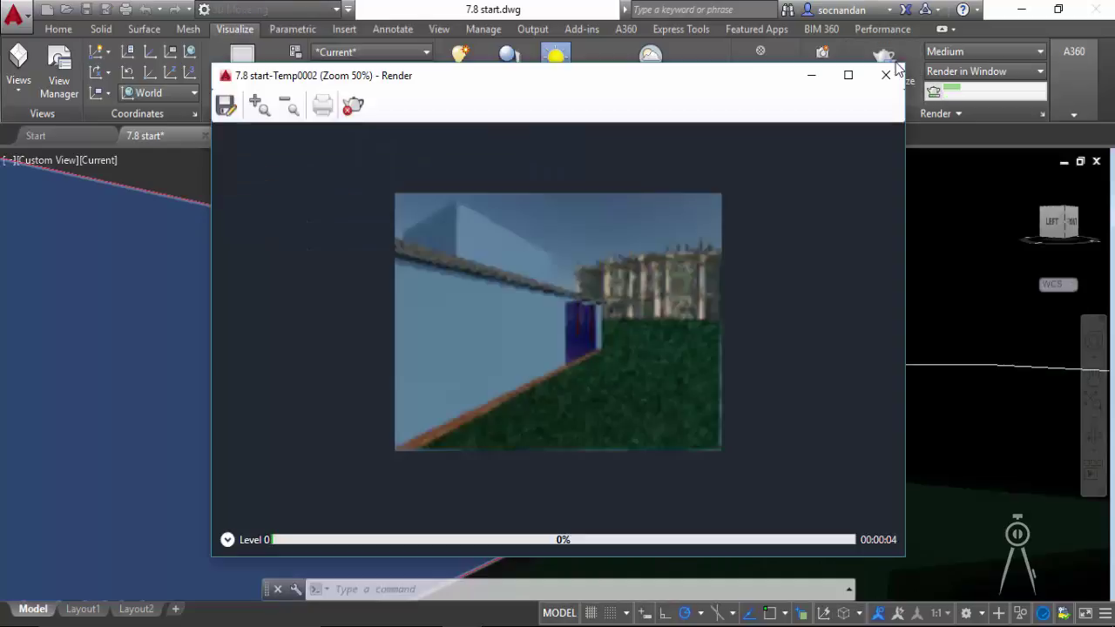
{"action": "left_click", "coordinate": [260, 104]}
{"action": "left_click_drag", "start_coordinate": [580, 82], "coordinate": [578, 41]}
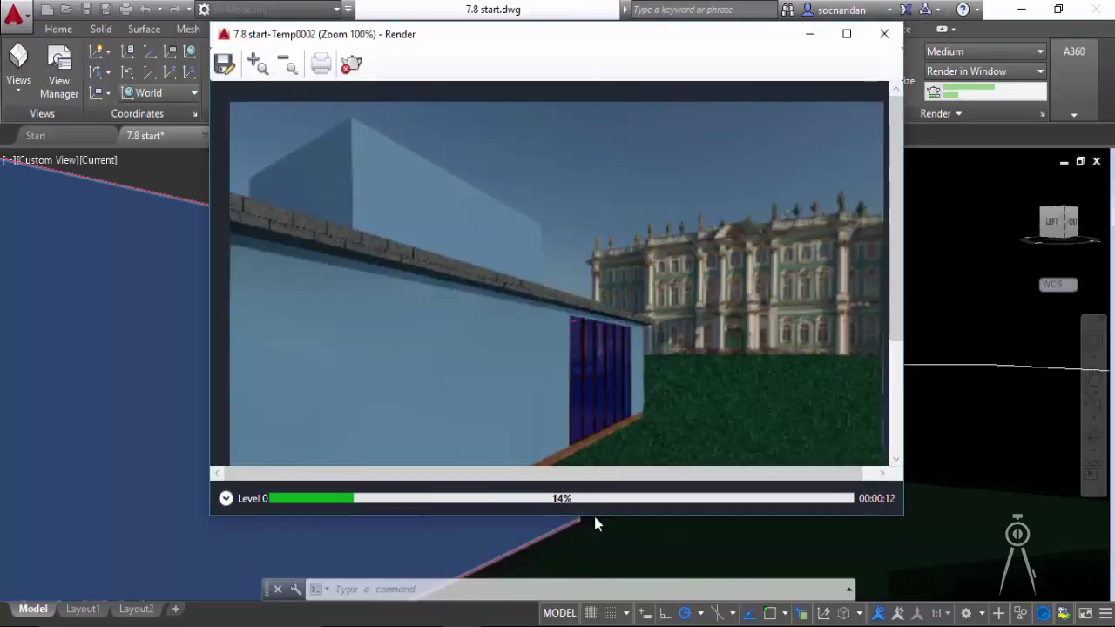
{"action": "left_click_drag", "start_coordinate": [602, 515], "coordinate": [600, 605]}
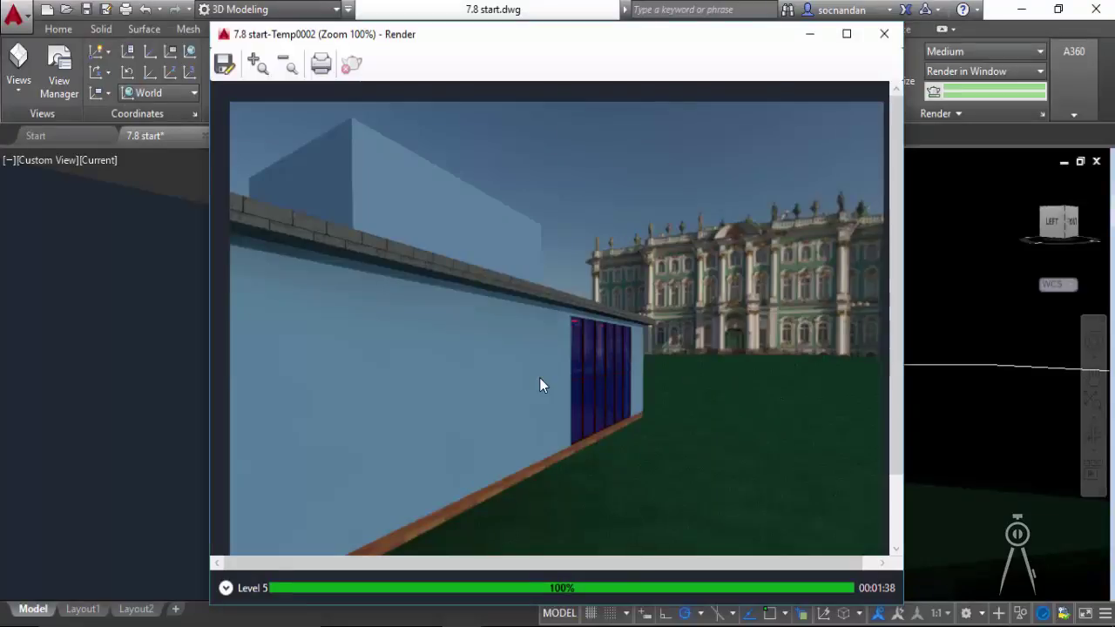
Compare the Medium preset renders of the interior and exterior in the render history.
{"action": "left_click", "coordinate": [225, 588]}
{"action": "left_click", "coordinate": [304, 535]}
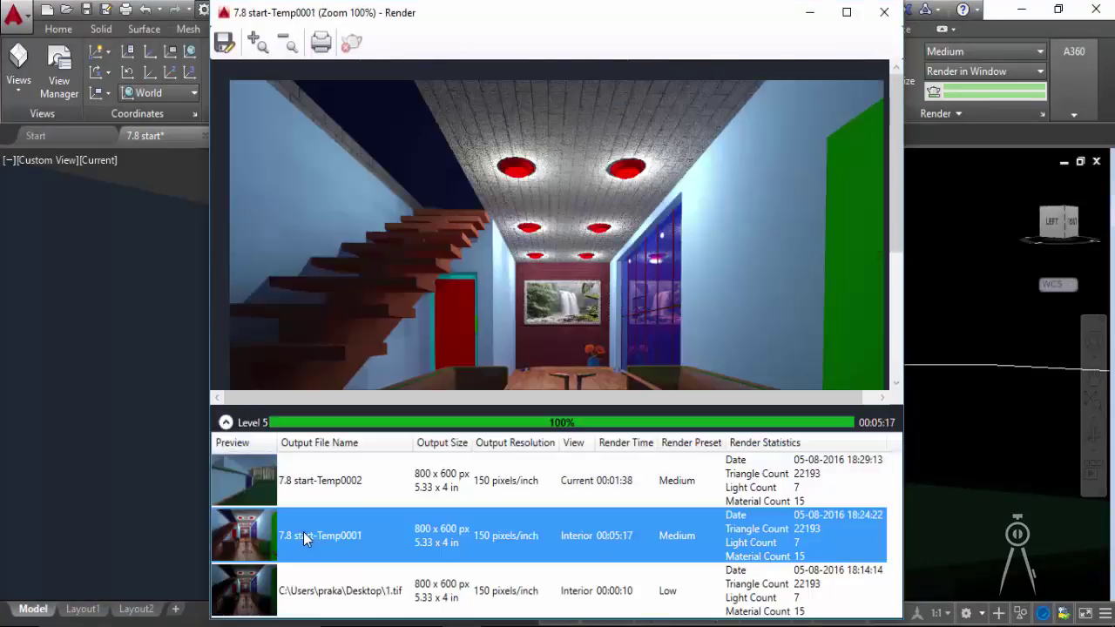
{"action": "left_click", "coordinate": [332, 485]}
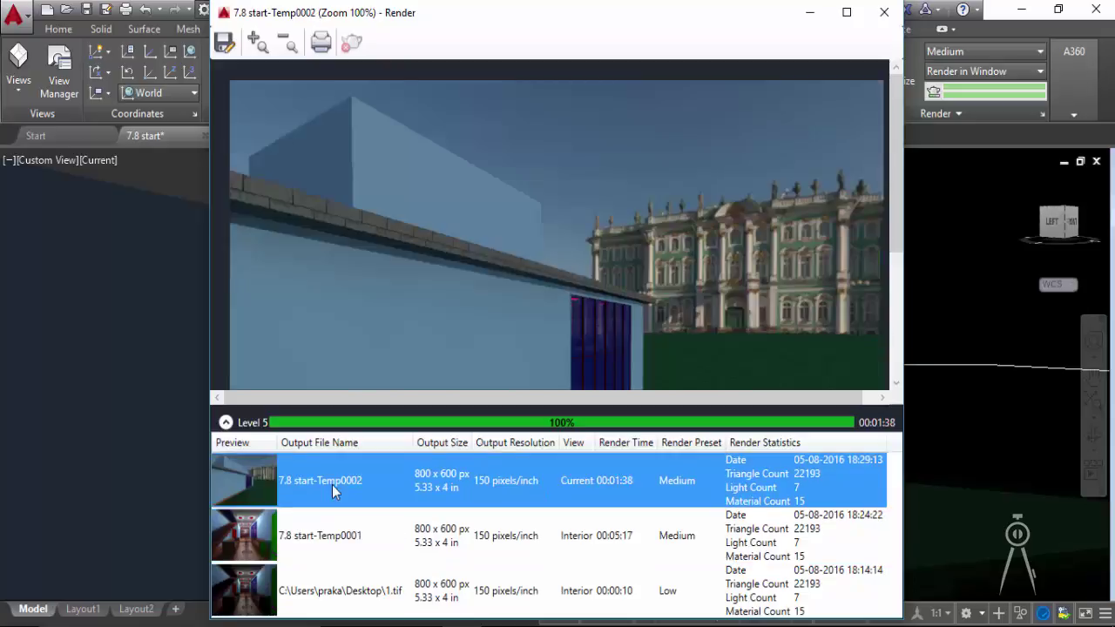
Save a copy of the Medium preset interior render to the desktop as 2.jpeg with JPG quality 95.
{"action": "left_click", "coordinate": [322, 537]}
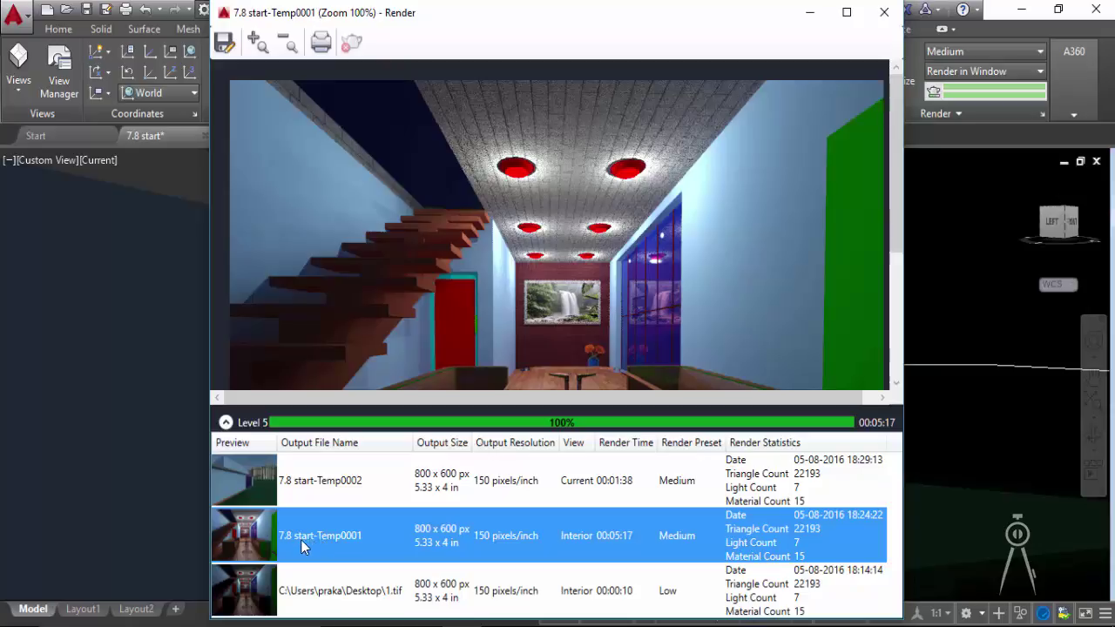
{"action": "right_click", "coordinate": [301, 539]}
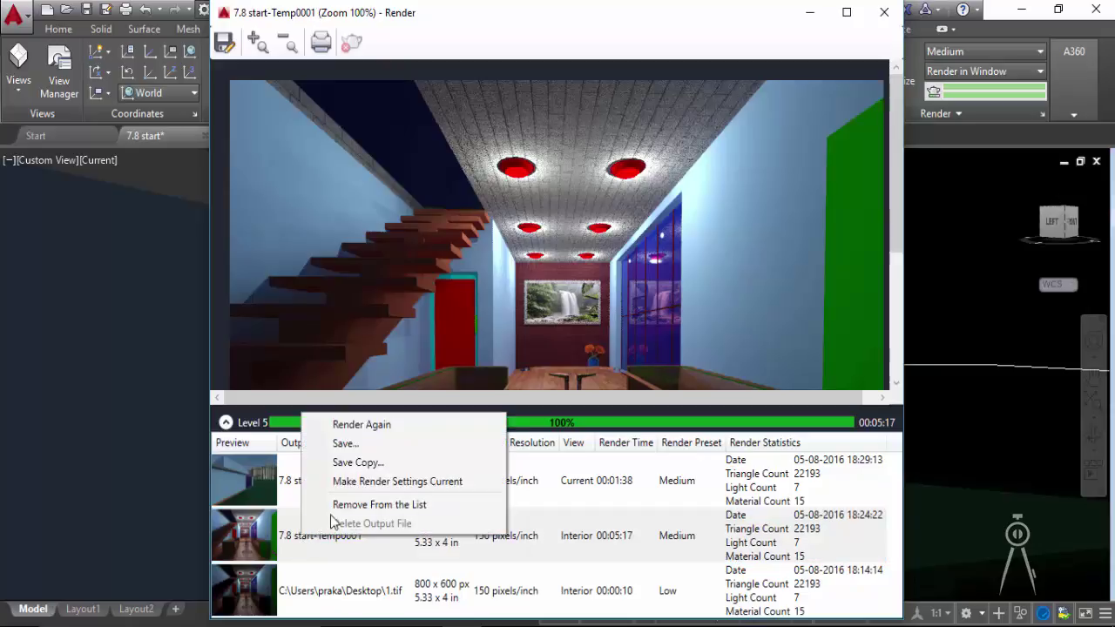
{"action": "left_click", "coordinate": [377, 462]}
{"action": "left_click", "coordinate": [345, 388]}
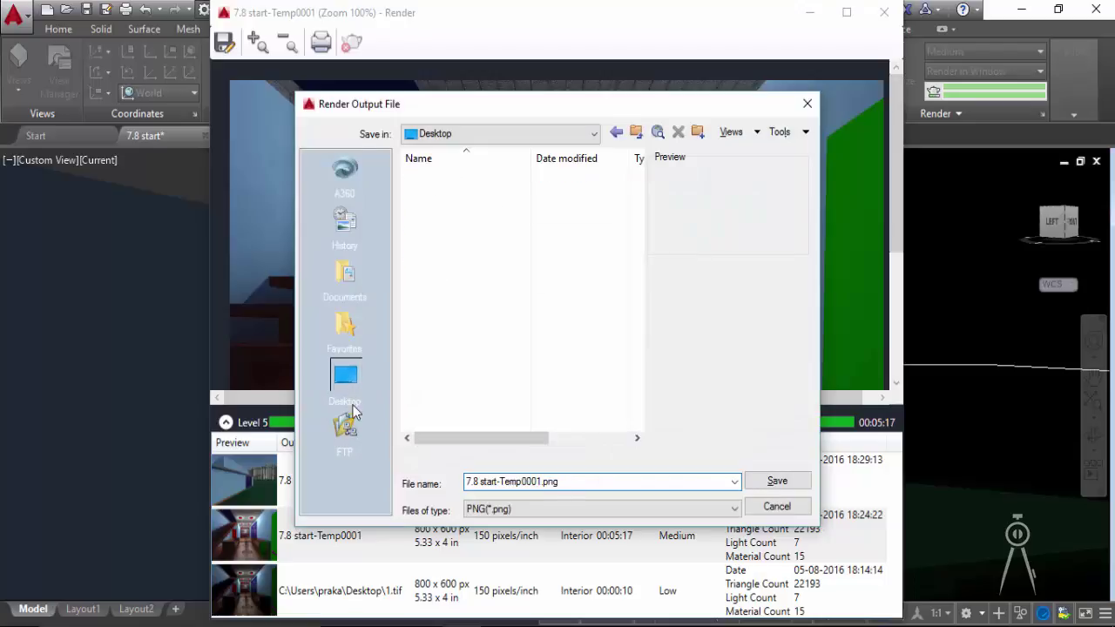
{"action": "left_click", "coordinate": [584, 483]}
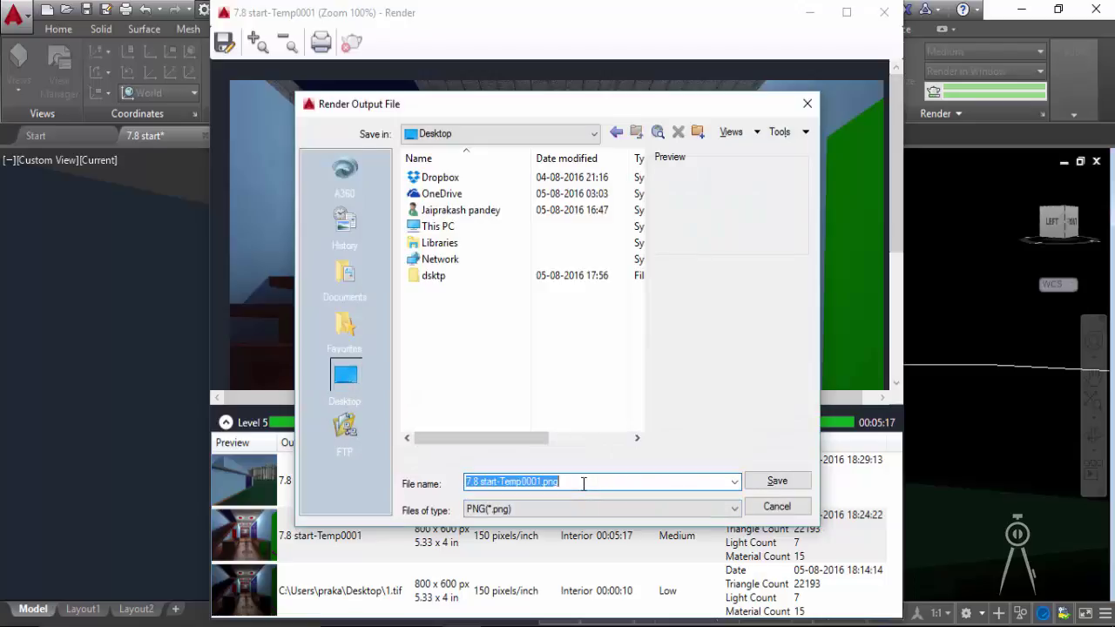
{"action": "type", "text": "2"}
{"action": "left_click", "coordinate": [541, 513]}
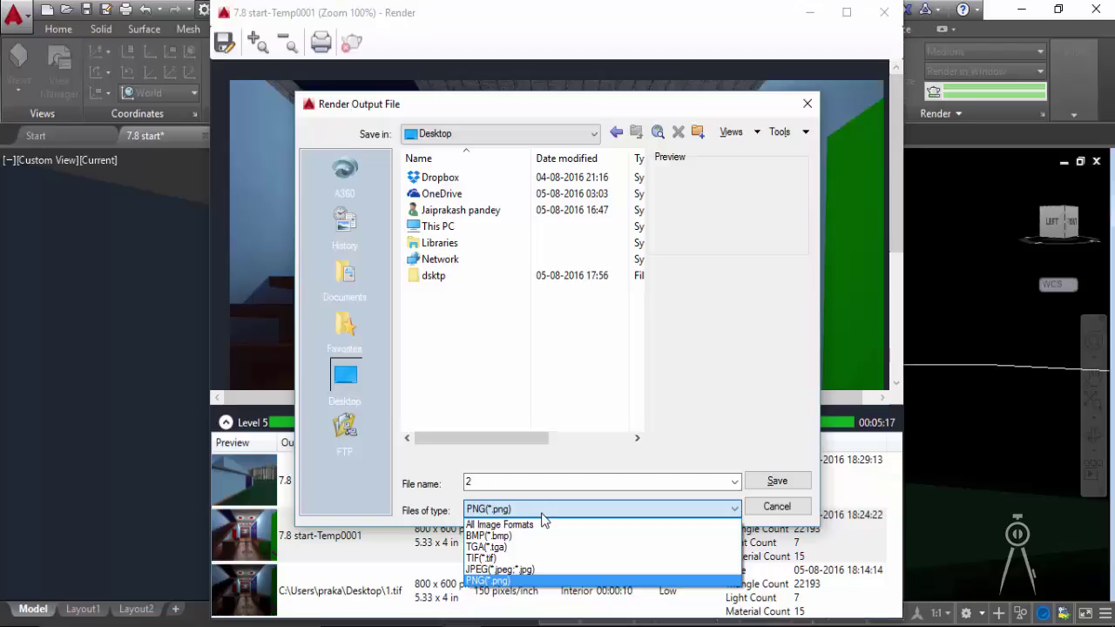
{"action": "left_click", "coordinate": [521, 571]}
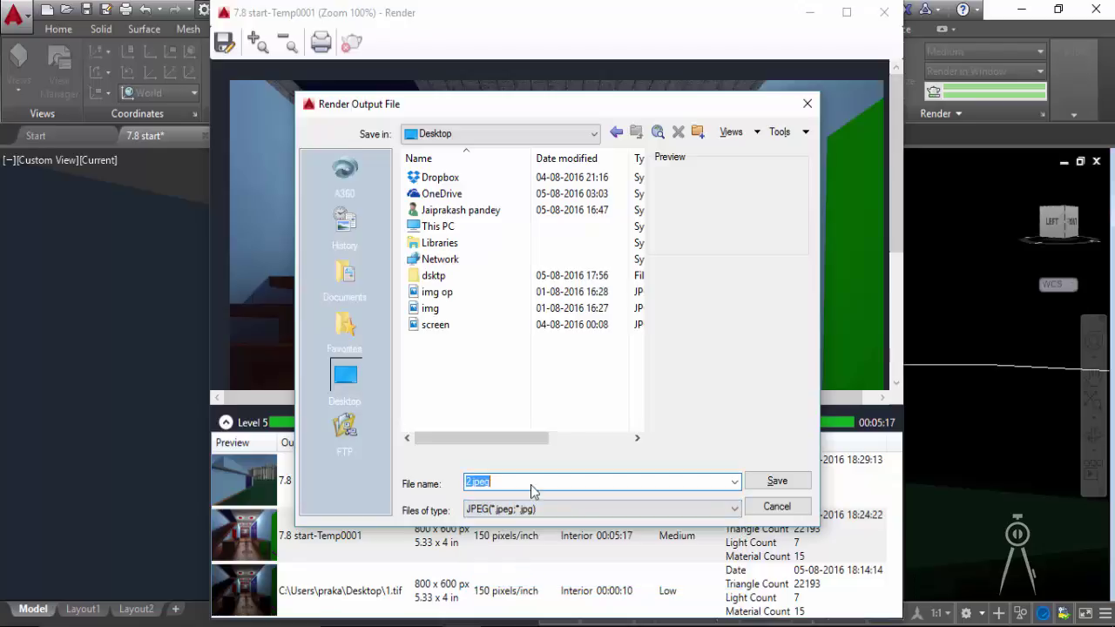
{"action": "left_click", "coordinate": [777, 481]}
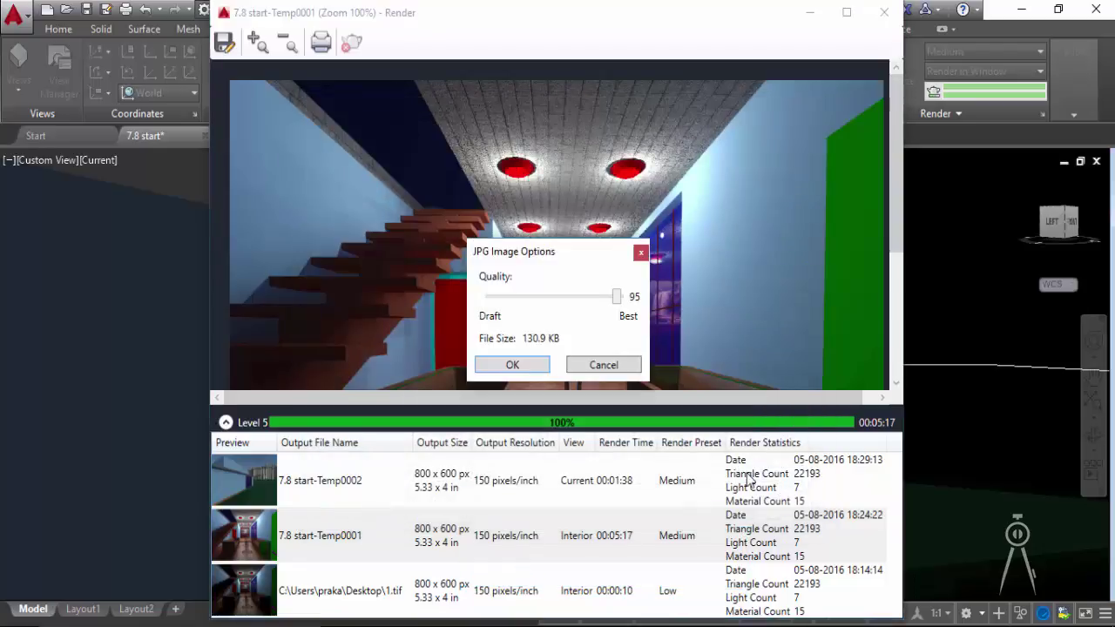
{"action": "left_click", "coordinate": [511, 365]}
Save the exterior render to the desktop as 3.png and close the render window.
{"action": "left_click", "coordinate": [340, 479]}
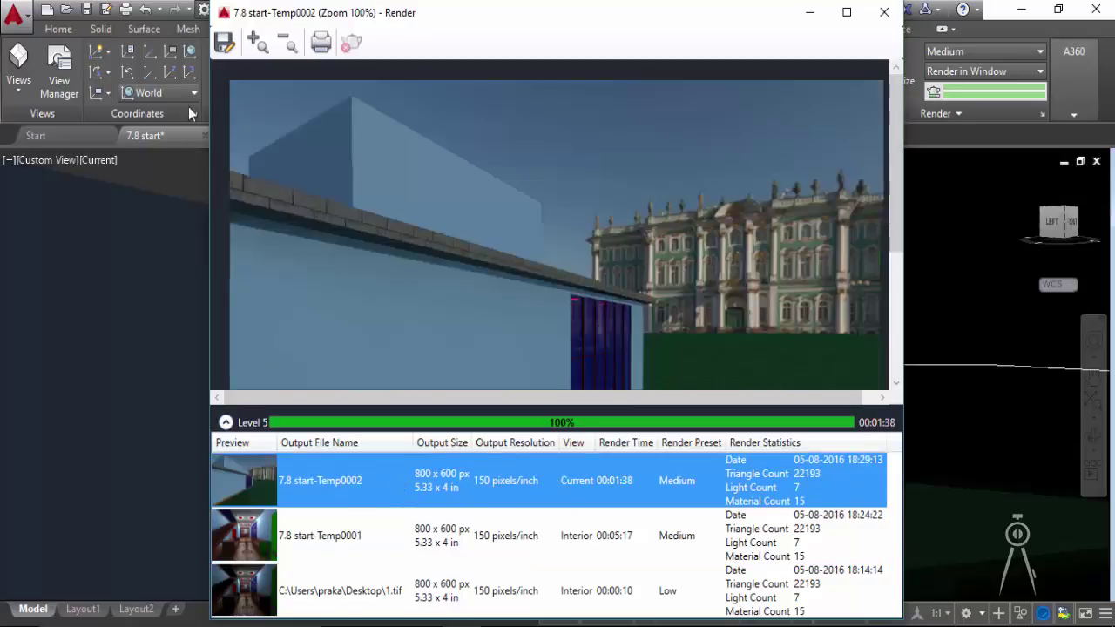
{"action": "left_click", "coordinate": [224, 42]}
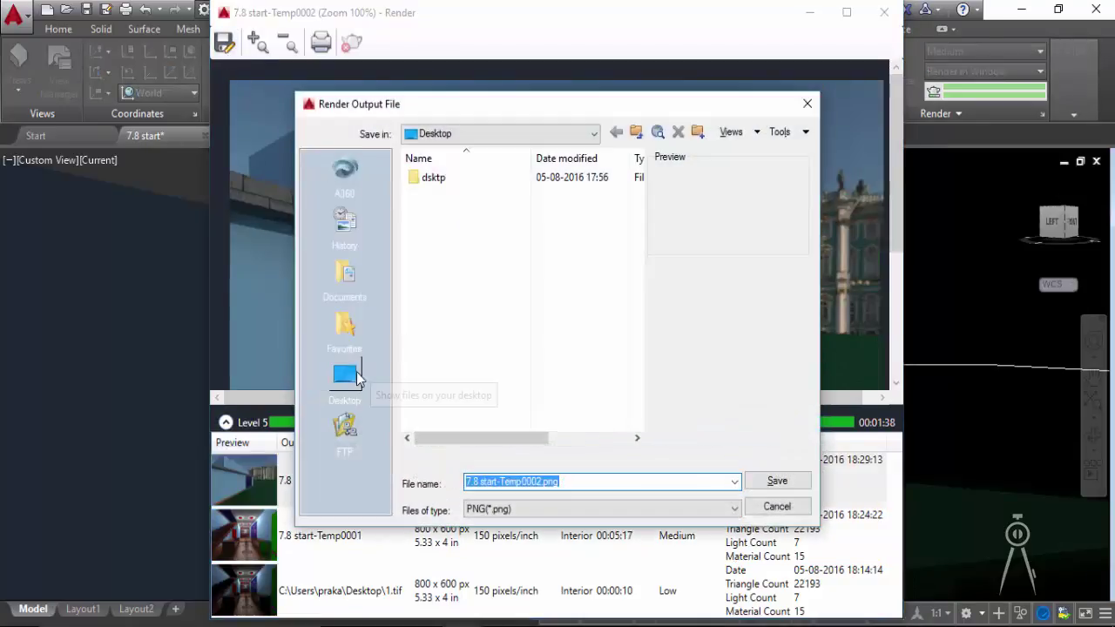
{"action": "left_click", "coordinate": [358, 377]}
{"action": "left_click", "coordinate": [567, 481]}
{"action": "type", "text": "3"}
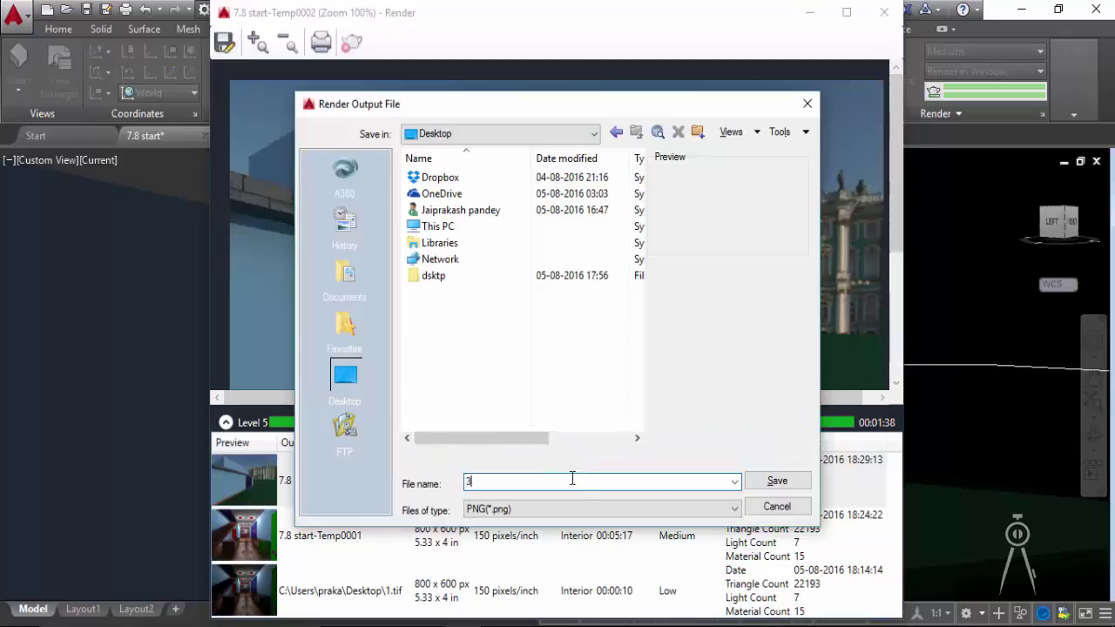
{"action": "left_click", "coordinate": [772, 485]}
{"action": "left_click", "coordinate": [514, 417]}
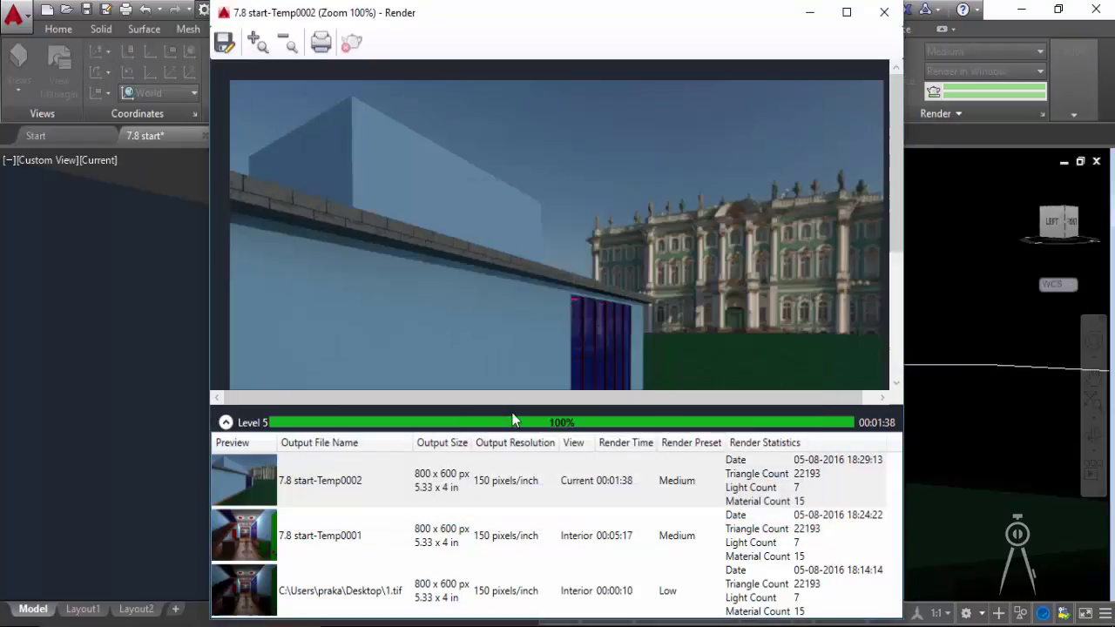
{"action": "left_click", "coordinate": [226, 422]}
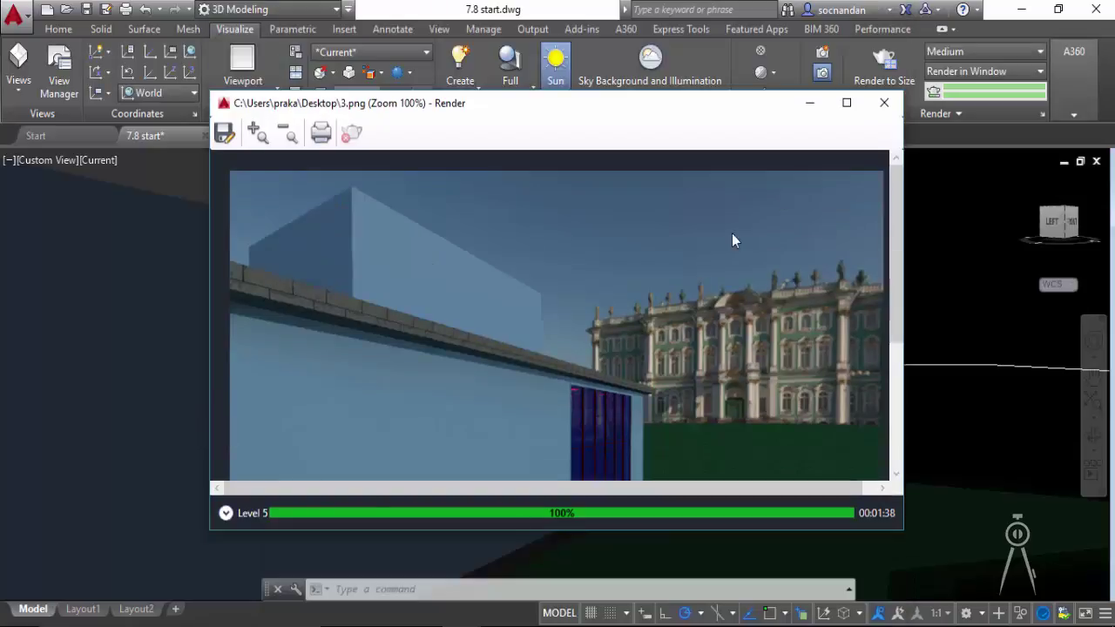
{"action": "left_click", "coordinate": [885, 102]}
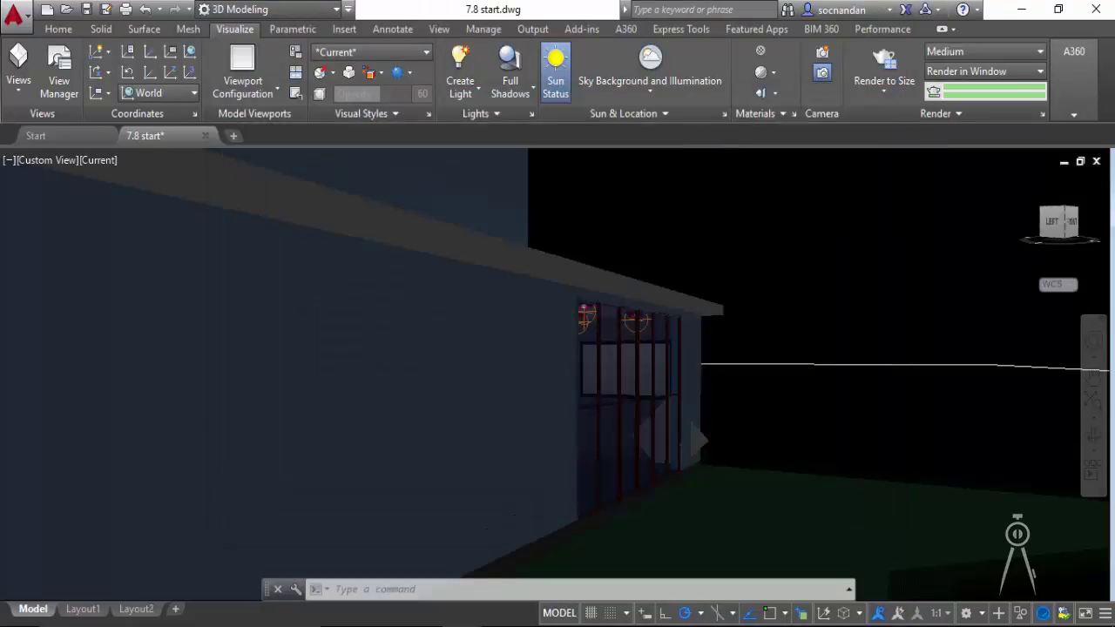